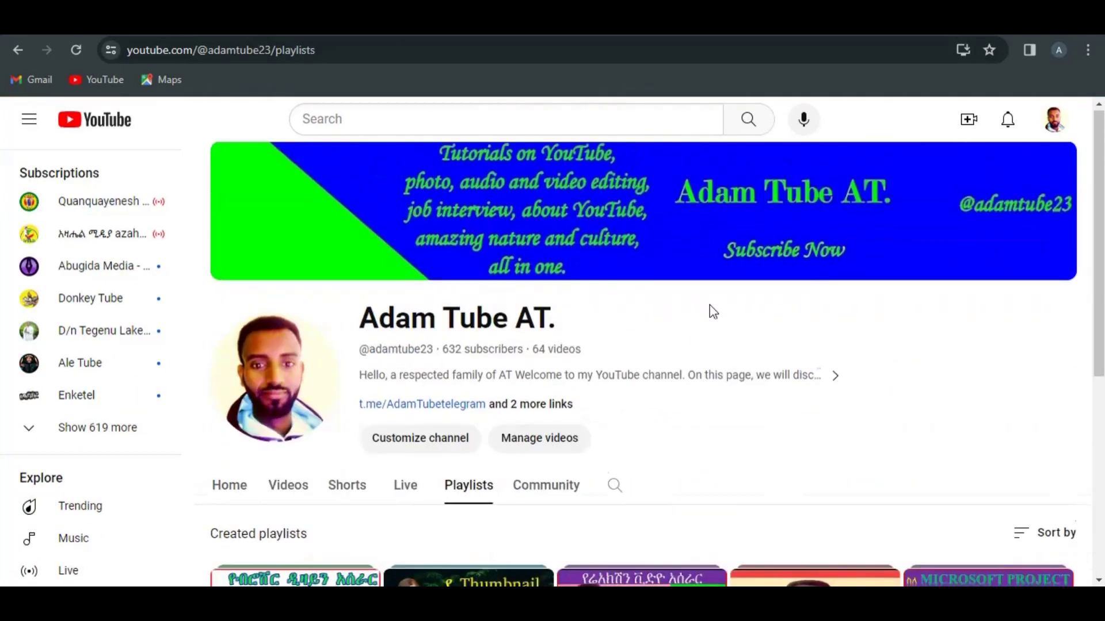
# Step: Scroll down the channel's Playlists tab to see all nine created playlists
pyautogui.scroll(-4, 714, 312)
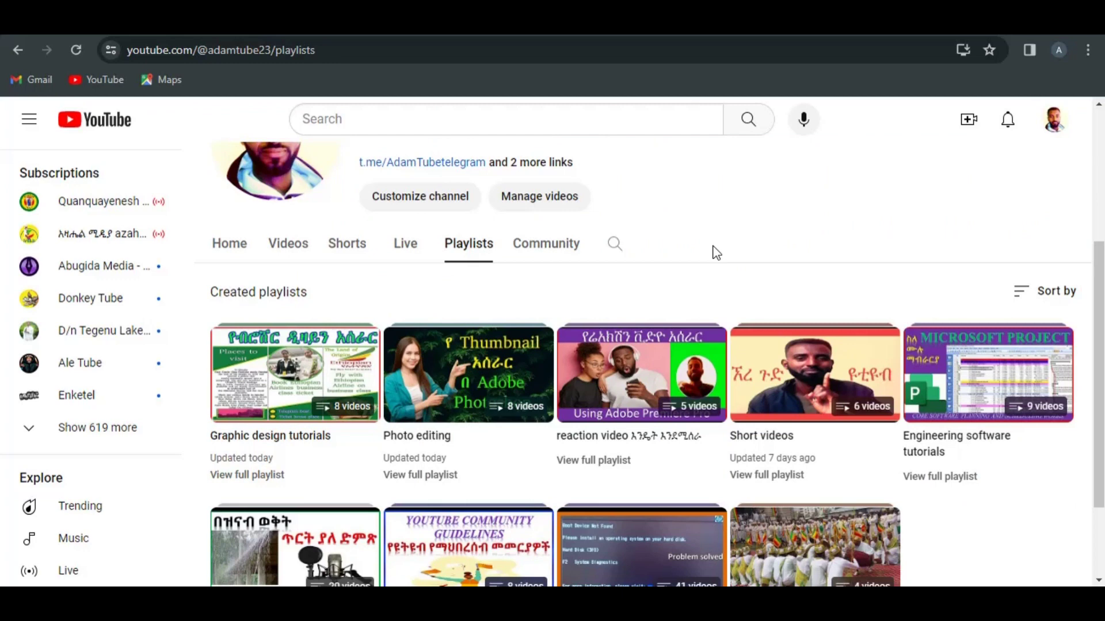
pyautogui.scroll(-1, 716, 254)
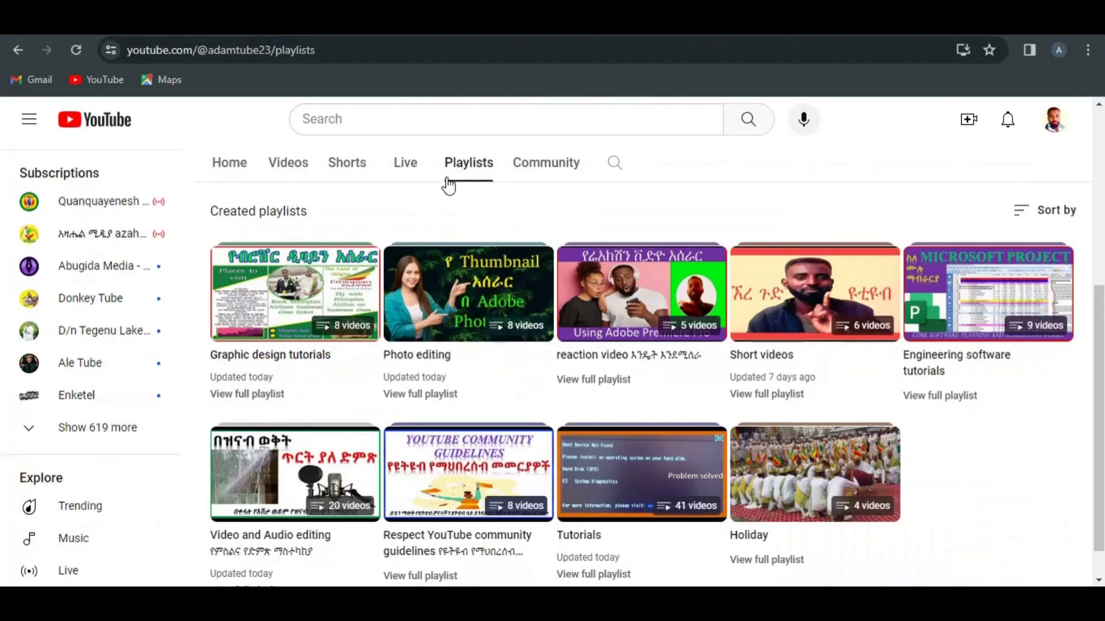
# Step: Go back to the YouTube home feed and expand the sidebar to list every playlist
pyautogui.click(228, 164)
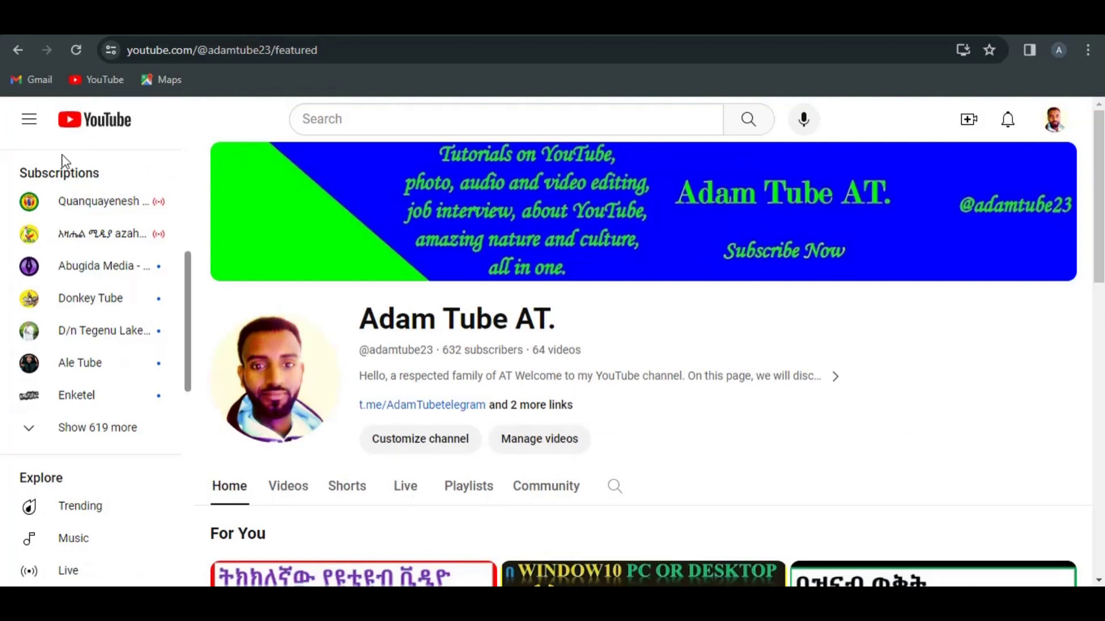
pyautogui.click(96, 80)
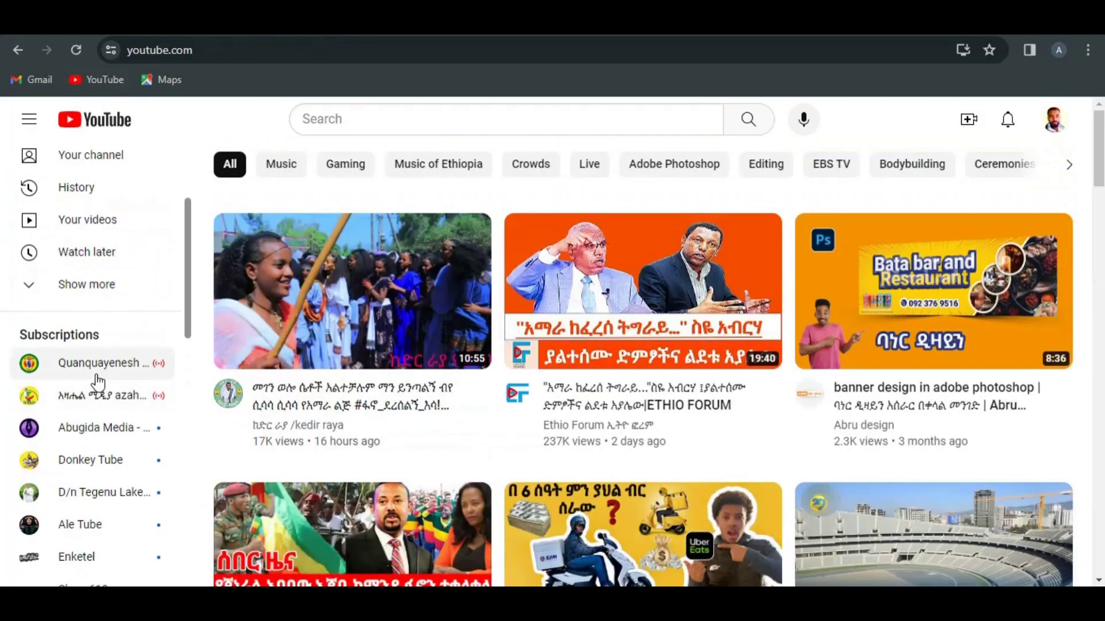
pyautogui.scroll(3, 143, 225)
pyautogui.click(53, 446)
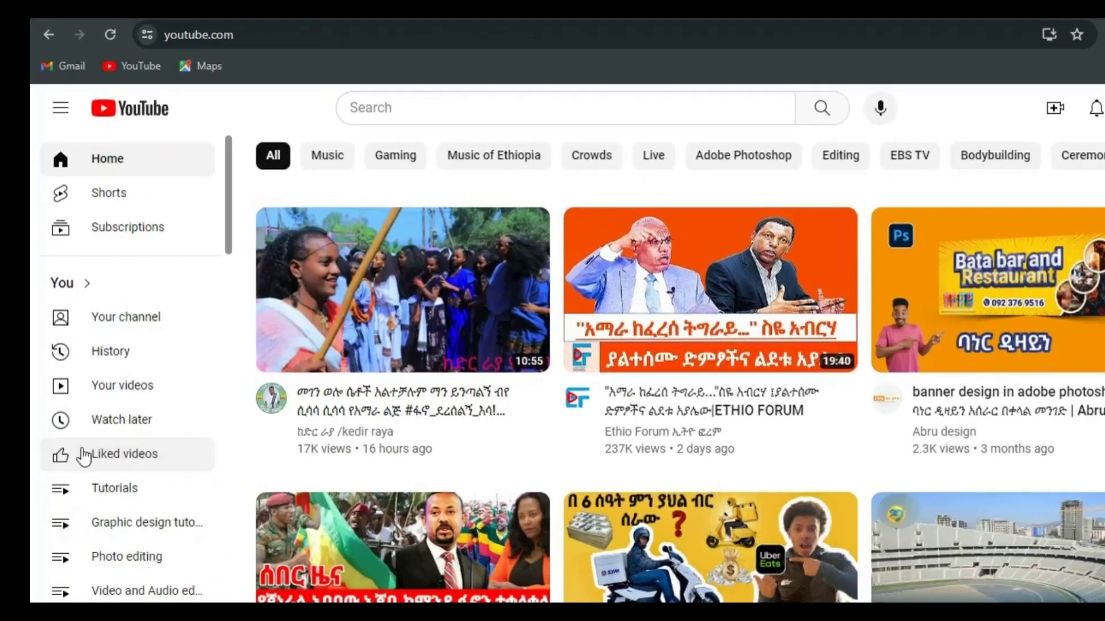
pyautogui.scroll(-3, 132, 437)
pyautogui.scroll(-2, 149, 366)
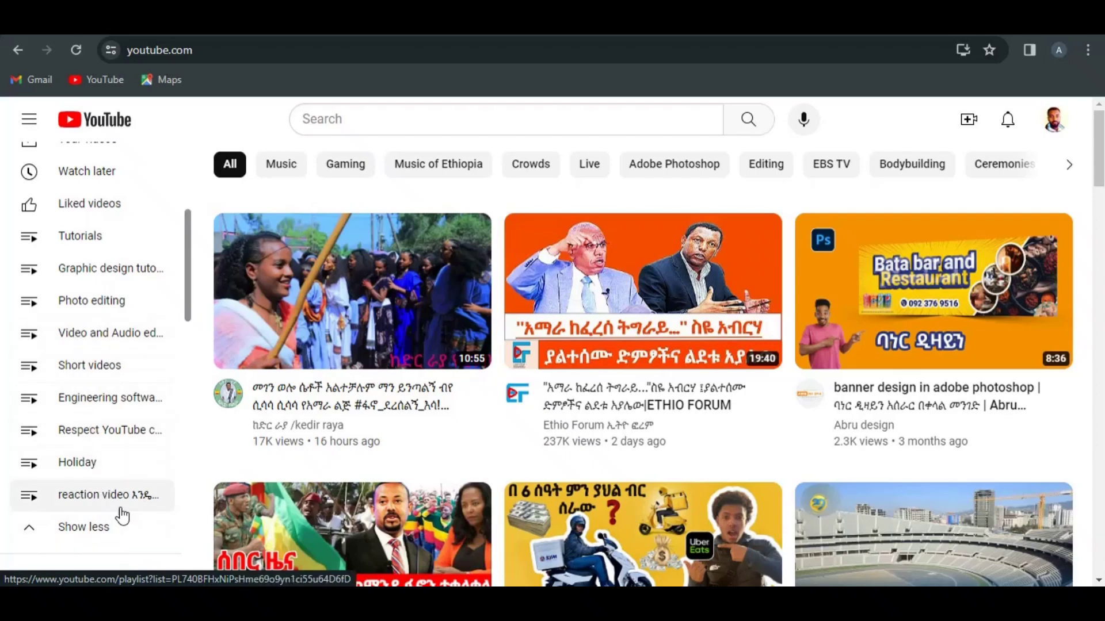
# Step: Visit your channel's Playlists tab, then return to the YouTube home feed
pyautogui.click(87, 141)
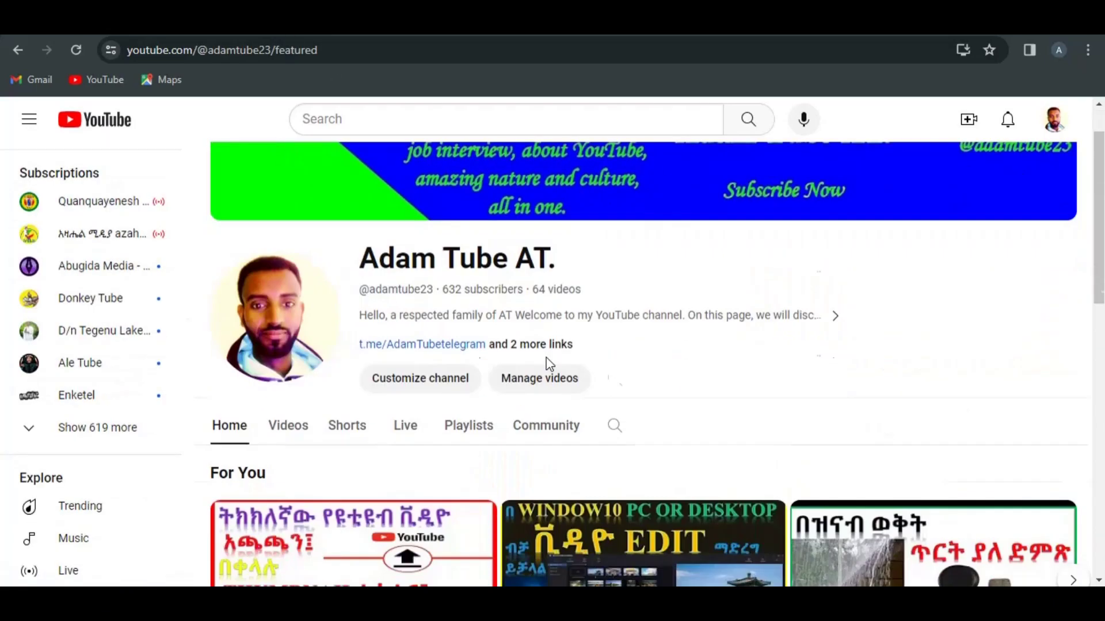
pyautogui.scroll(-3, 549, 364)
pyautogui.click(470, 241)
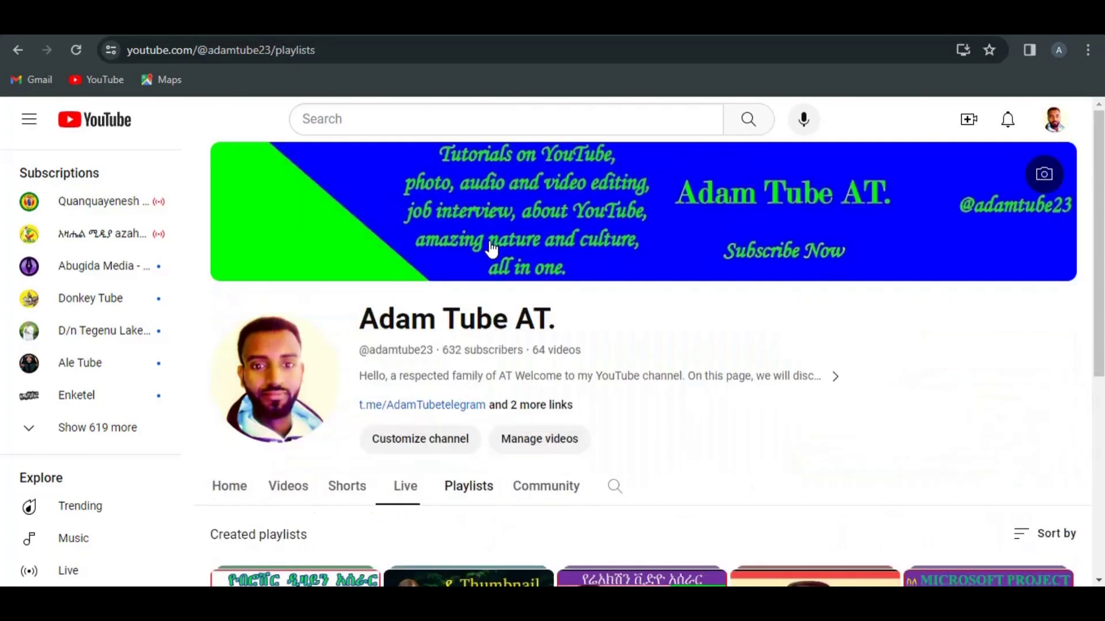
pyautogui.scroll(-5, 492, 248)
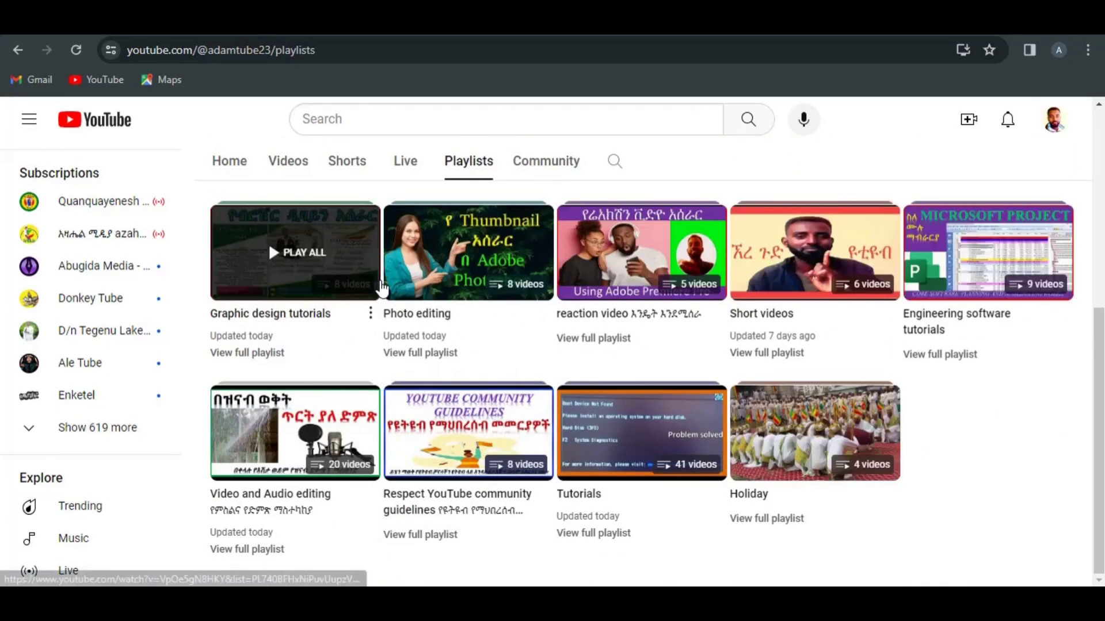
pyautogui.click(96, 79)
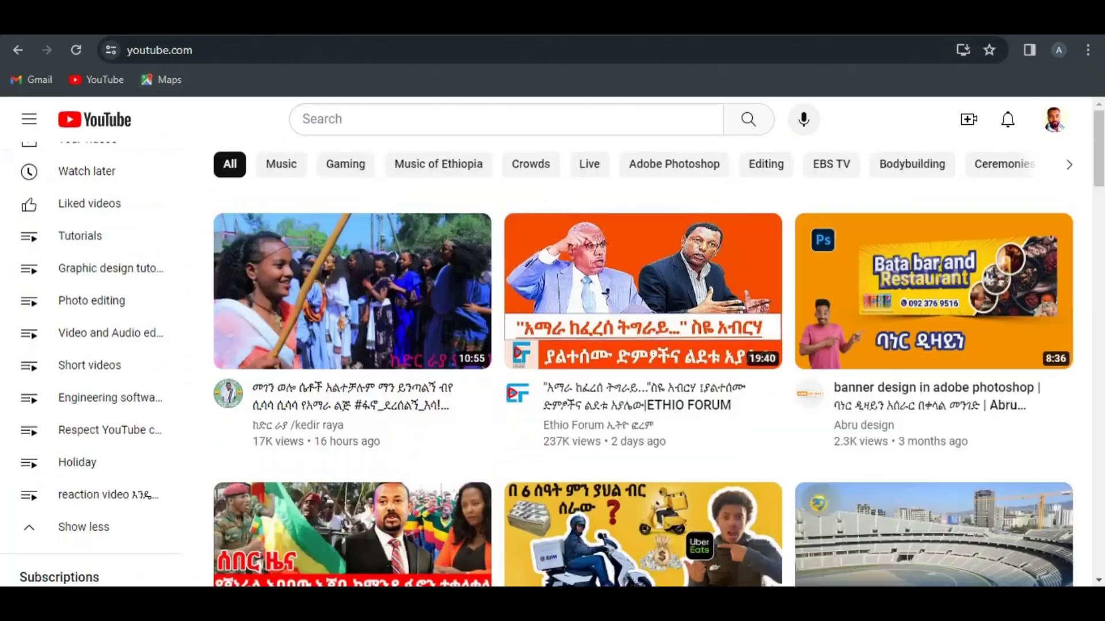
# Step: Open the Photo editing playlist and start editing its title
pyautogui.click(37, 306)
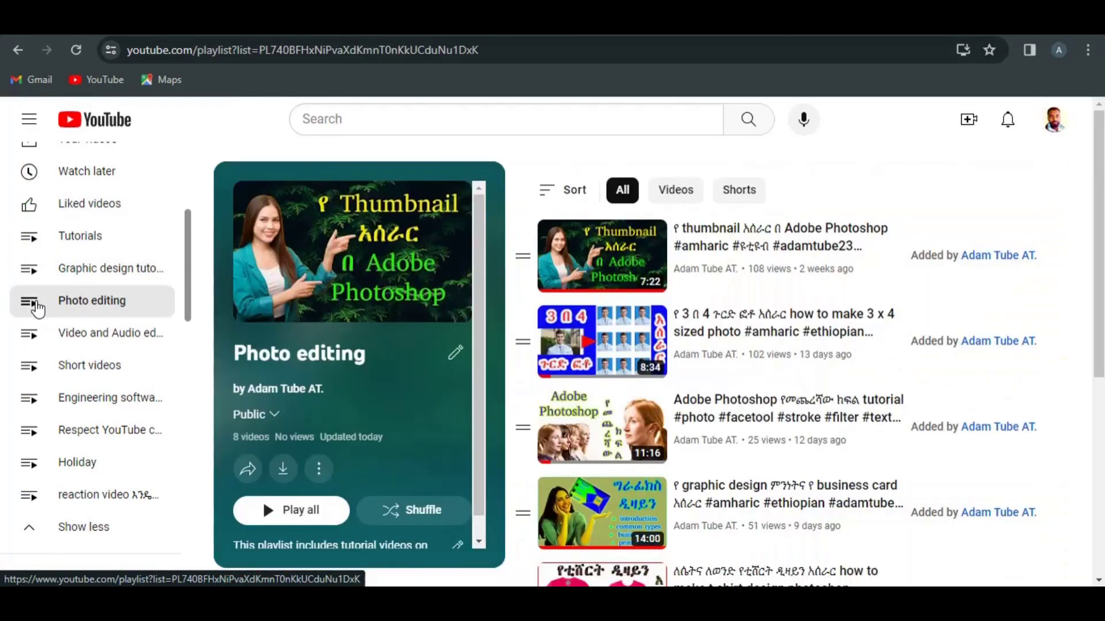
pyautogui.click(455, 353)
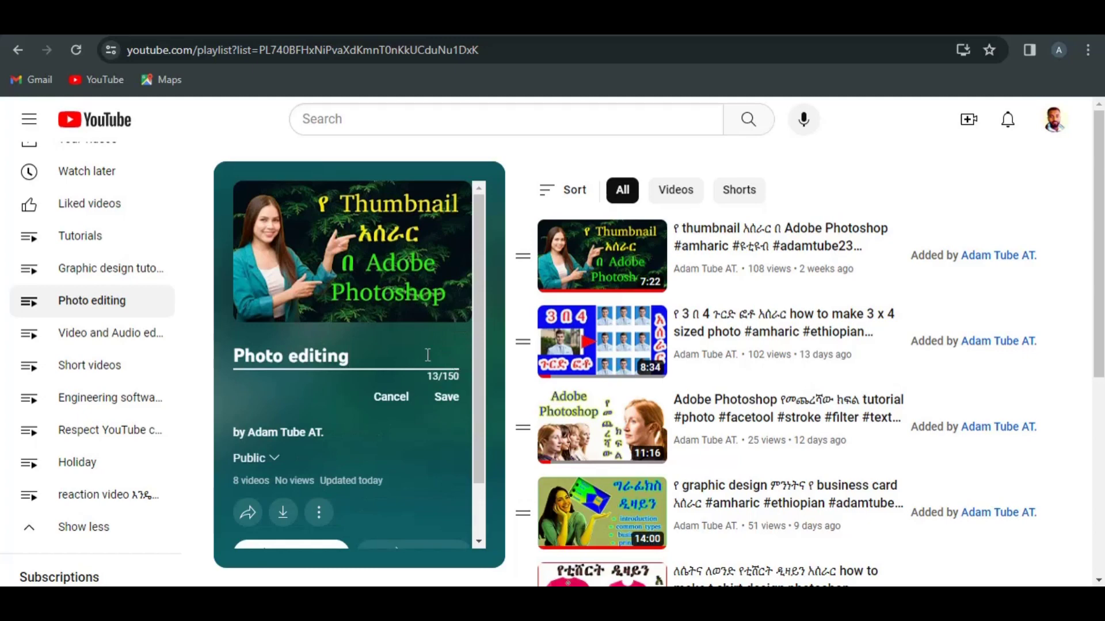
pyautogui.scroll(-1, 428, 355)
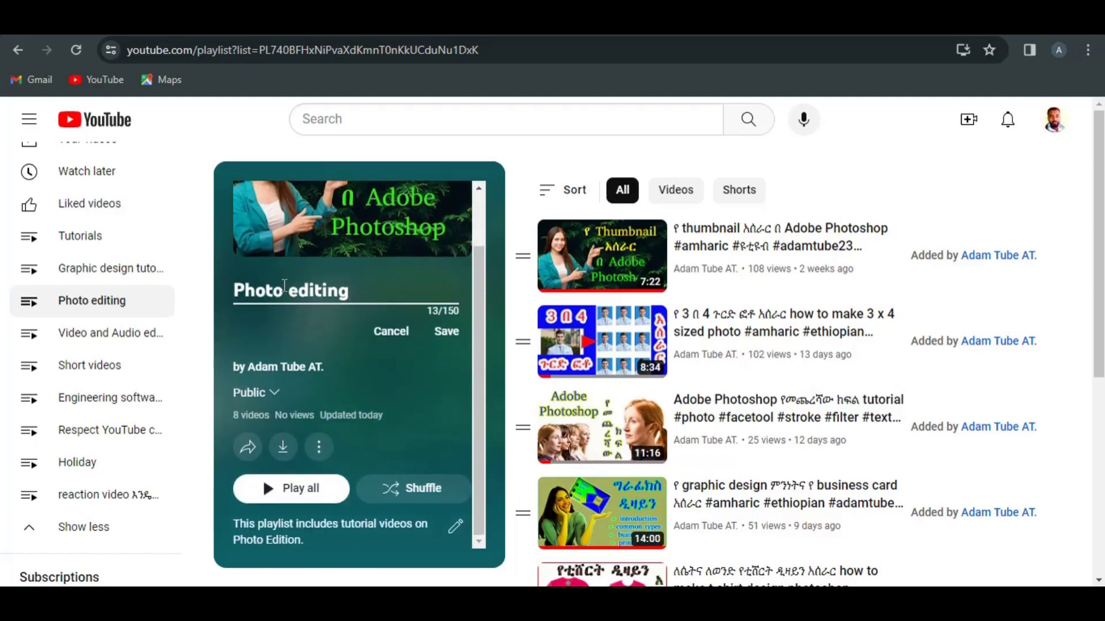
# Step: Check the playlist's visibility choices without changing them, then choose Add videos
pyautogui.click(271, 393)
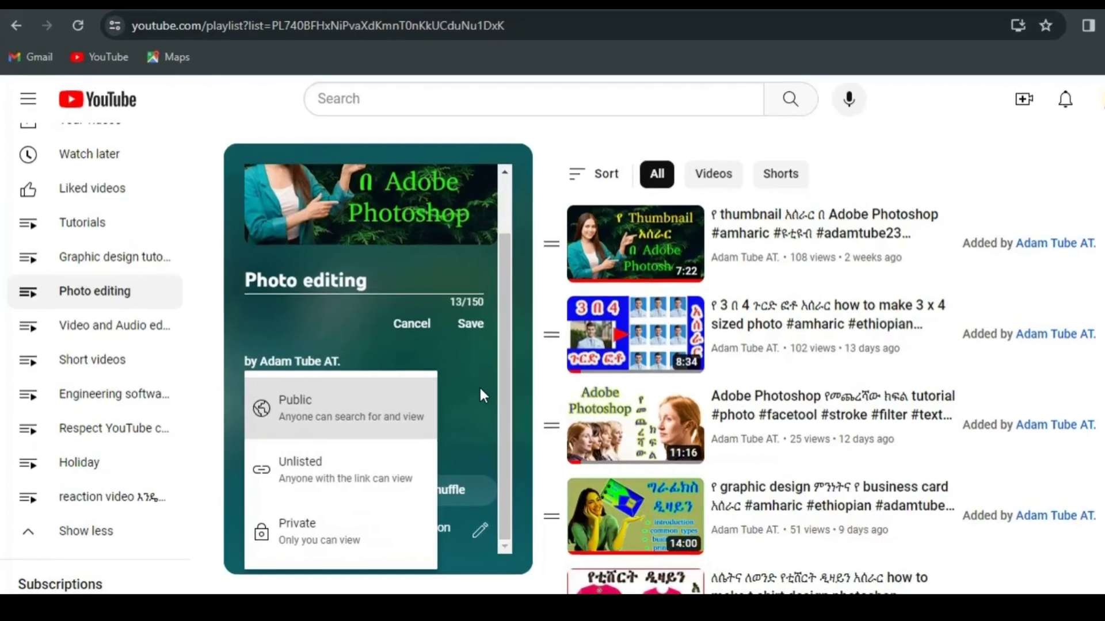
pyautogui.click(478, 386)
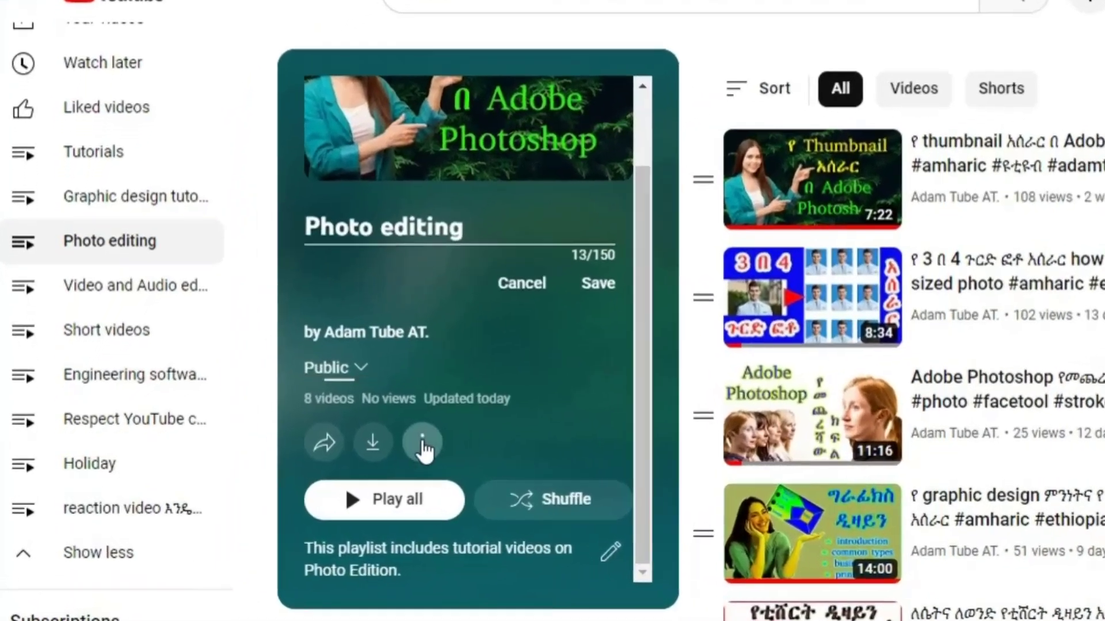
pyautogui.click(338, 447)
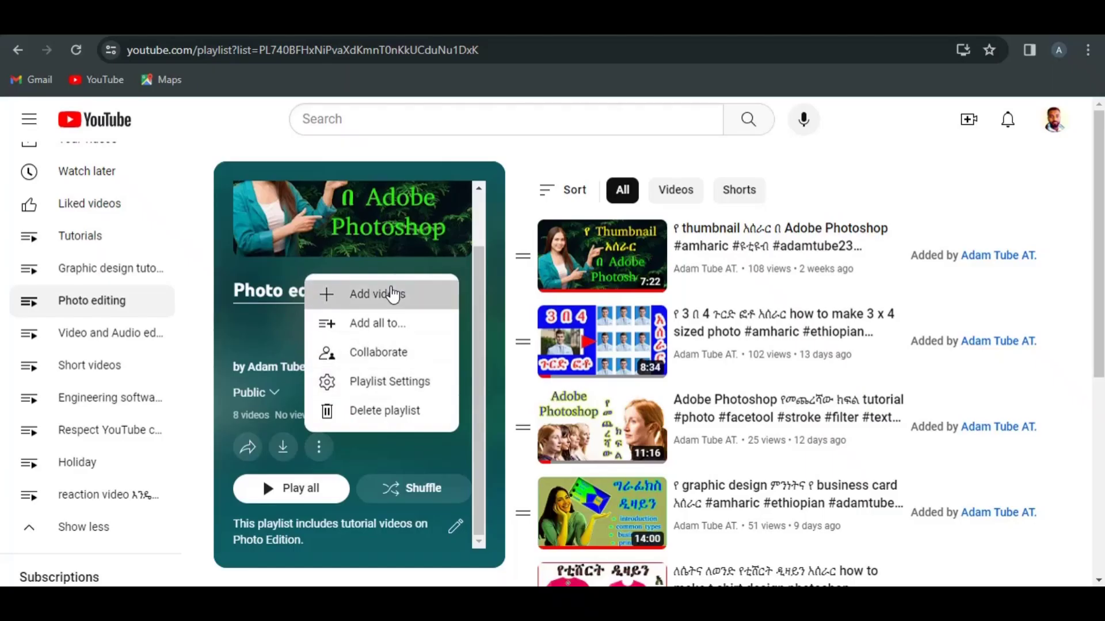
pyautogui.click(518, 224)
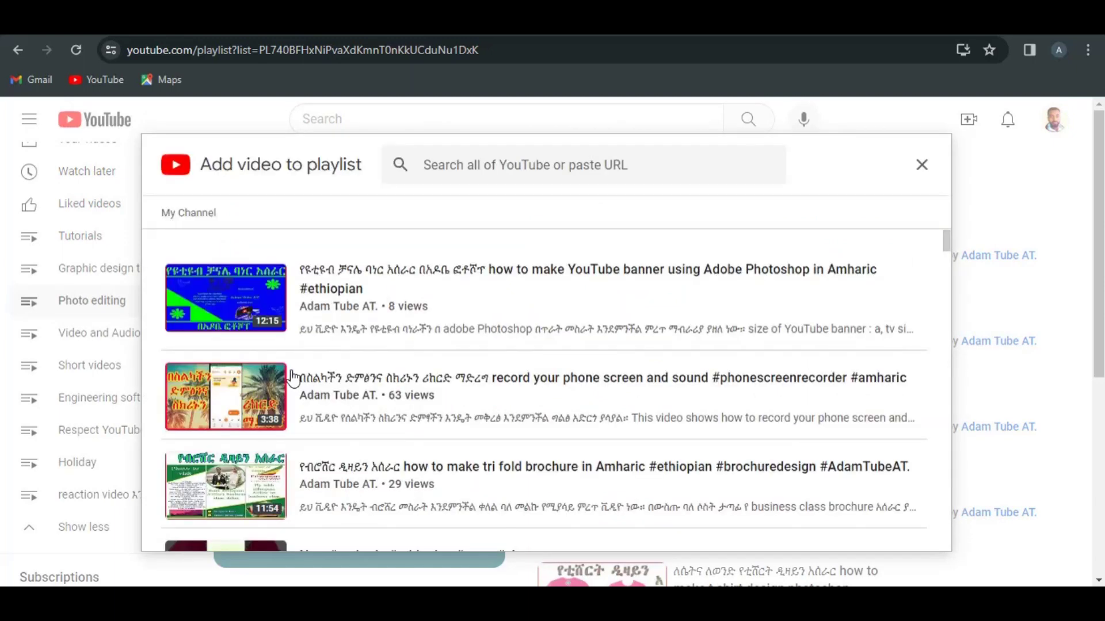
# Step: Close Add videos and cancel a description edit, leaving the Photo editing playlist unchanged
pyautogui.click(921, 167)
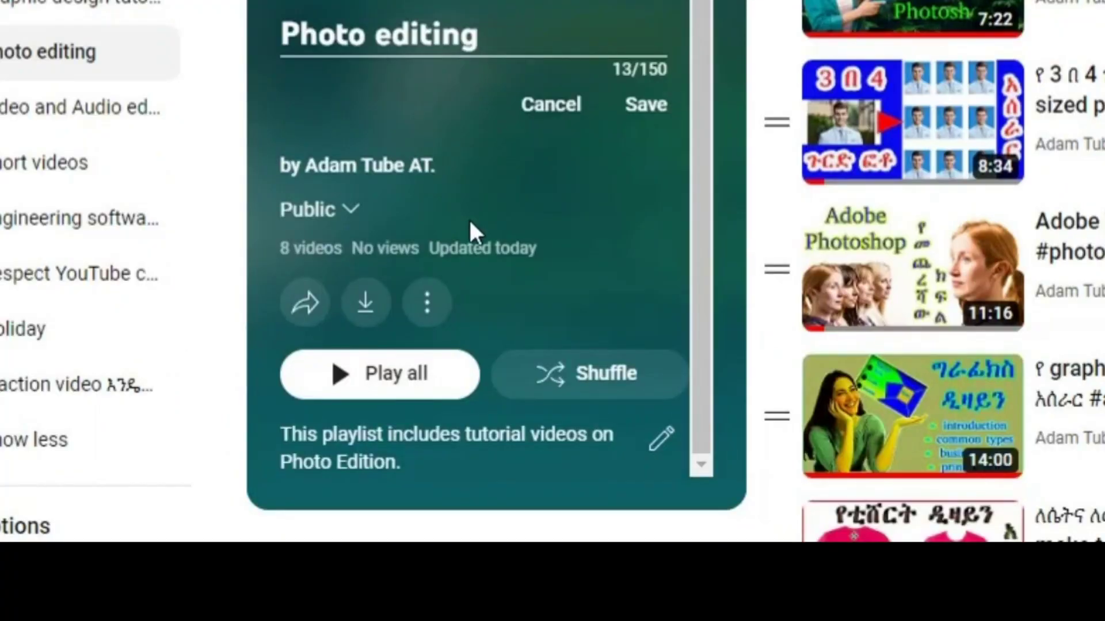
pyautogui.click(665, 443)
pyautogui.scroll(-1, 627, 440)
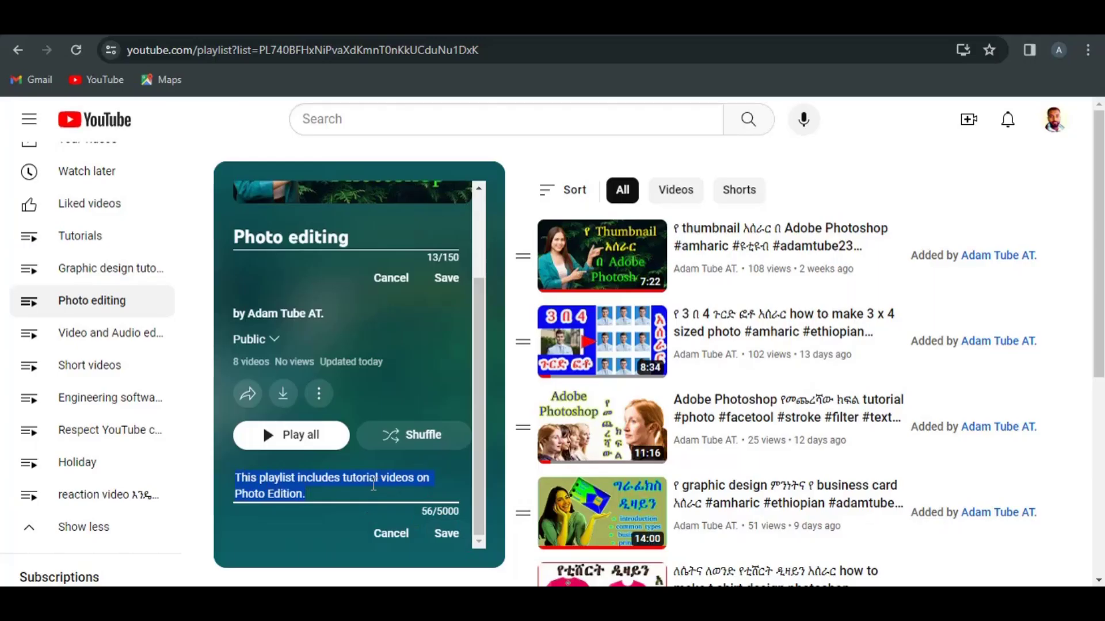
pyautogui.click(498, 362)
pyautogui.click(391, 534)
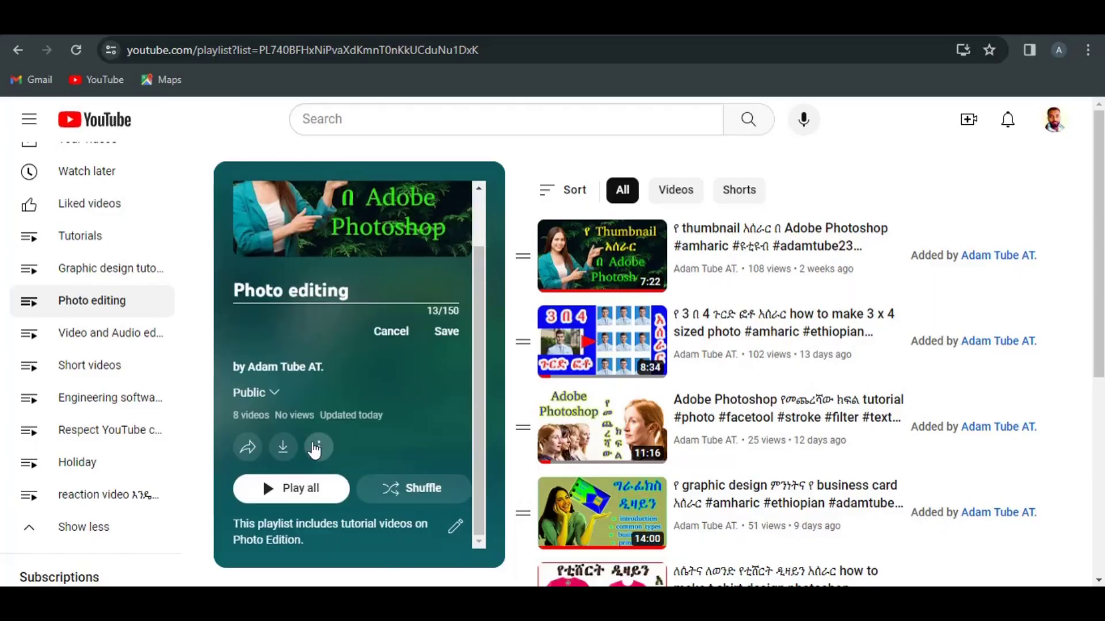
pyautogui.click(315, 448)
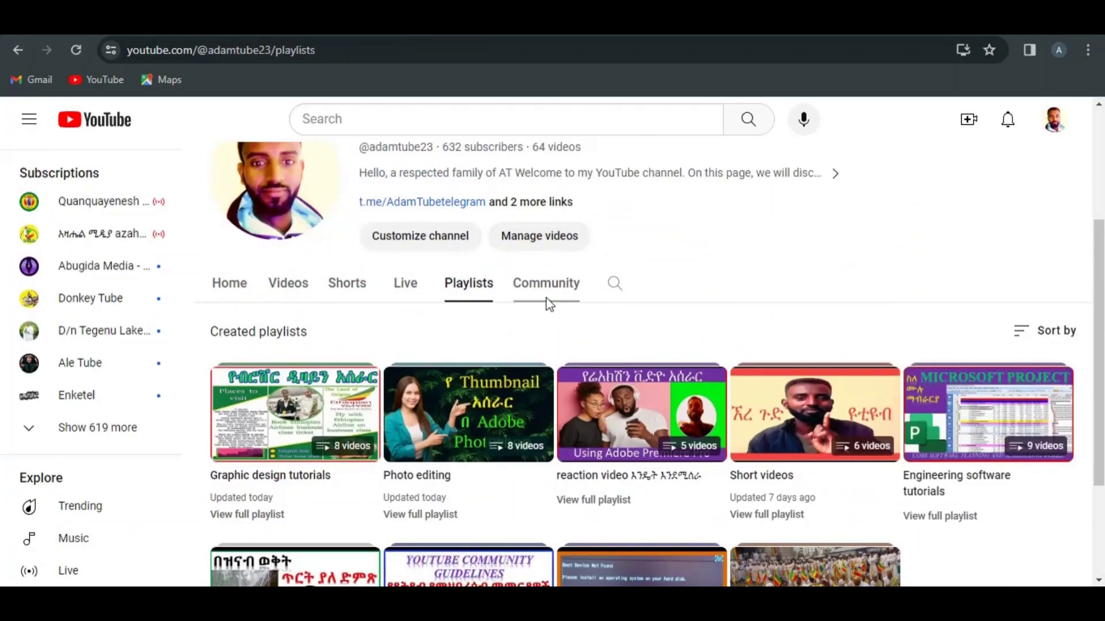
# Step: Look at the playlist Sort by options without reordering, then open the channel's Videos tab
pyautogui.scroll(-1, 549, 305)
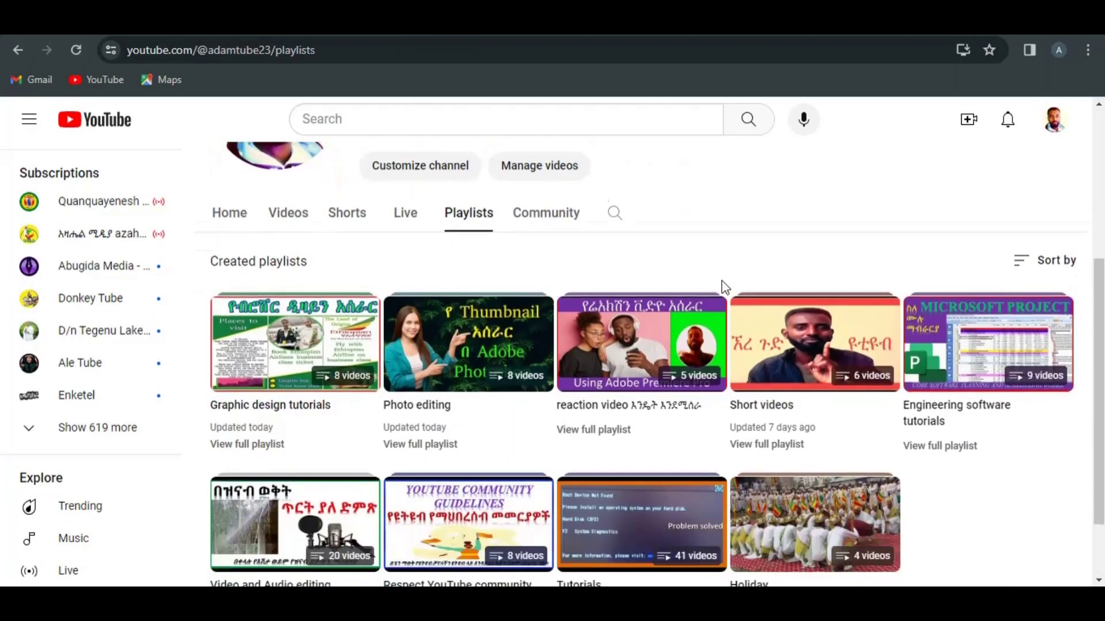
pyautogui.click(1022, 257)
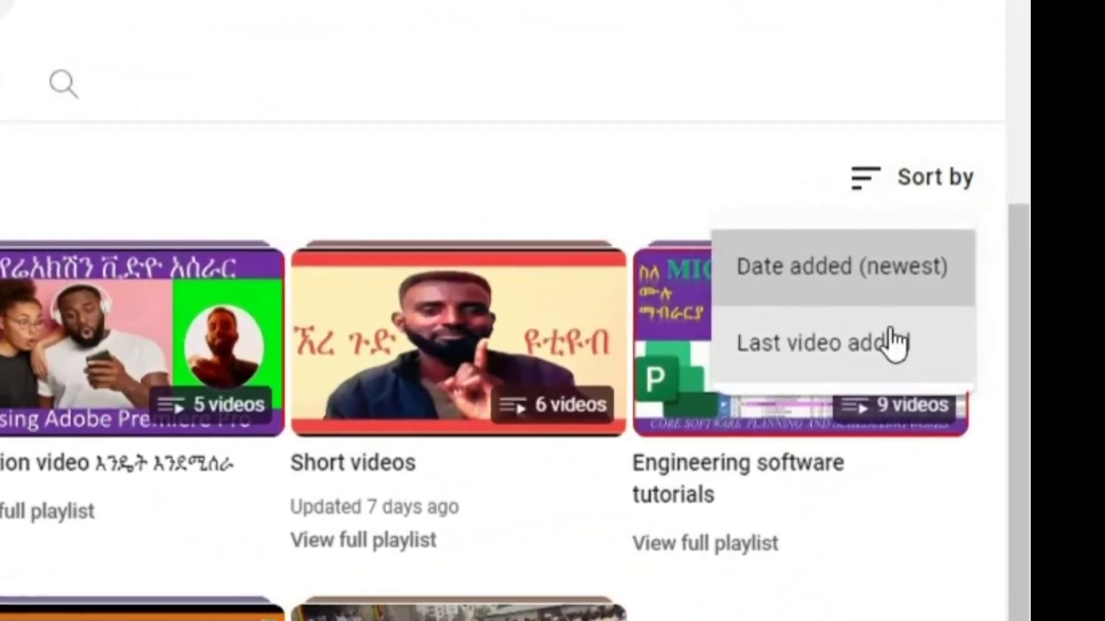
pyautogui.press('Escape')
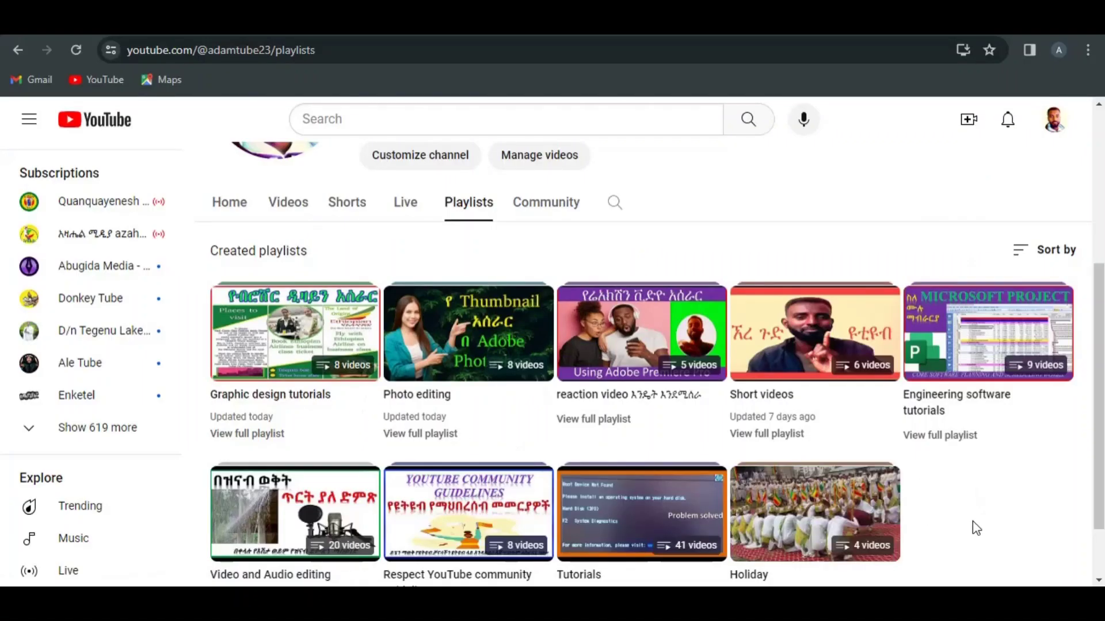
pyautogui.scroll(-2, 977, 528)
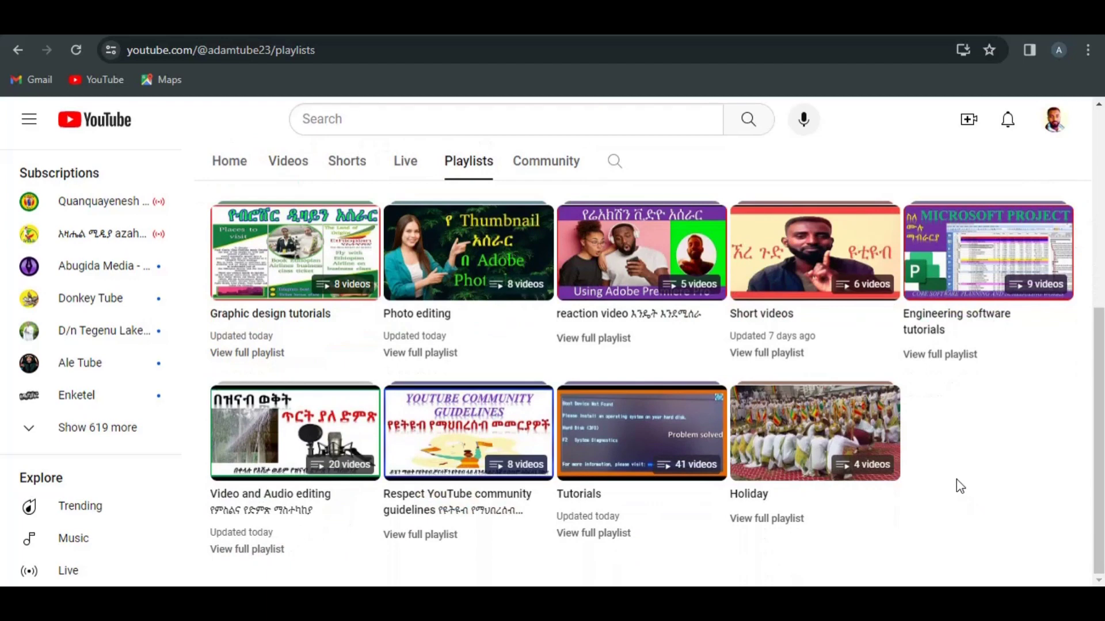
pyautogui.scroll(2, 961, 475)
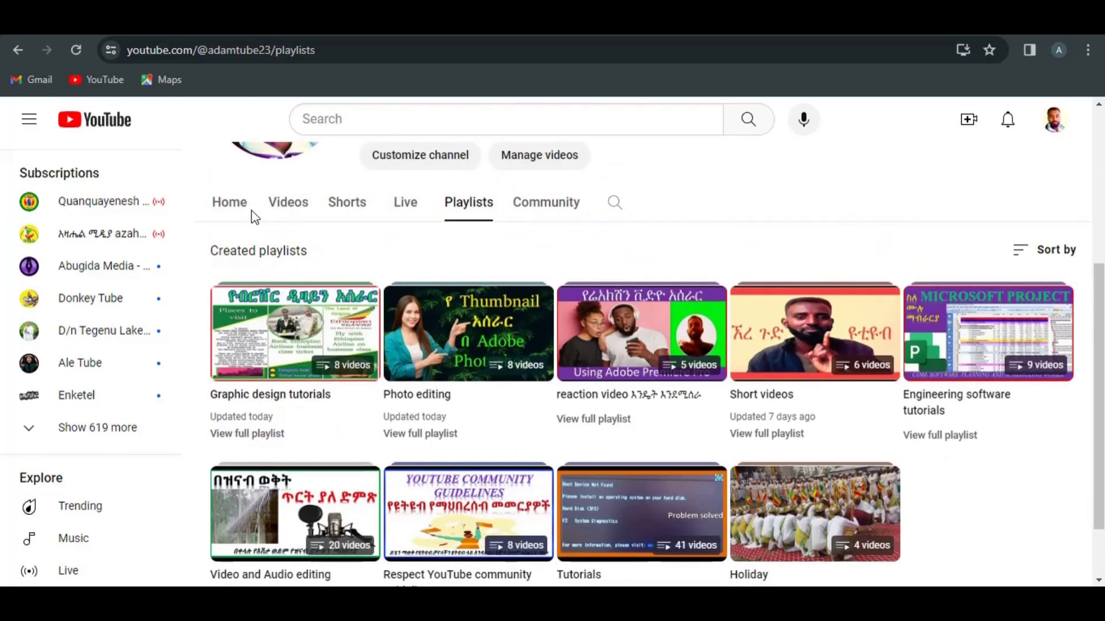
pyautogui.click(288, 204)
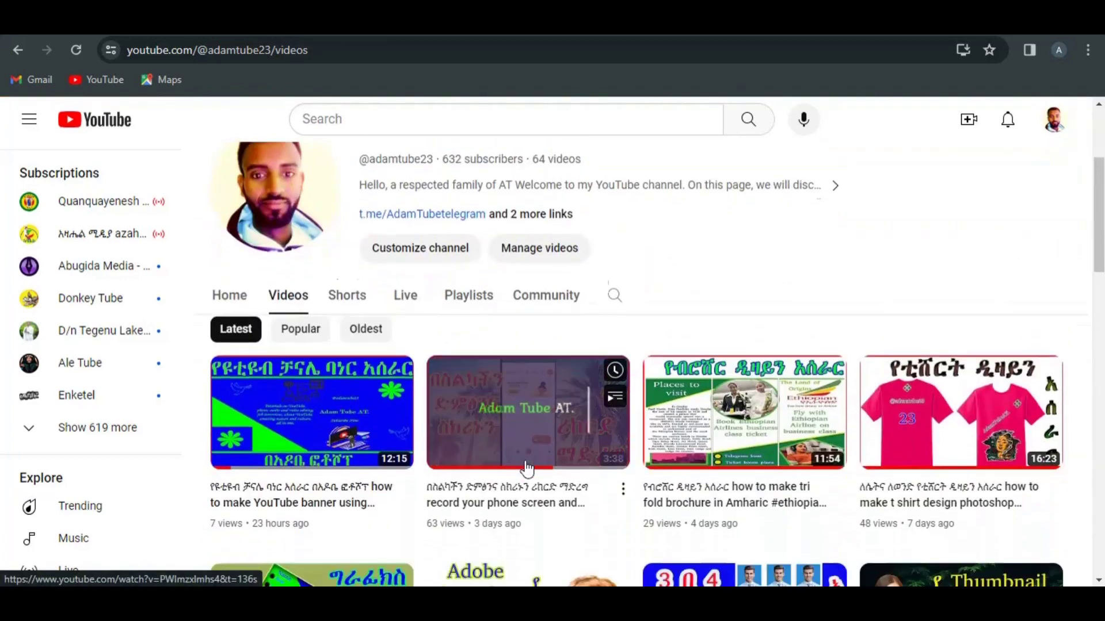
# Step: Open the phone screen recording's Studio edit page and start a new playlist from Playlists
pyautogui.click(525, 463)
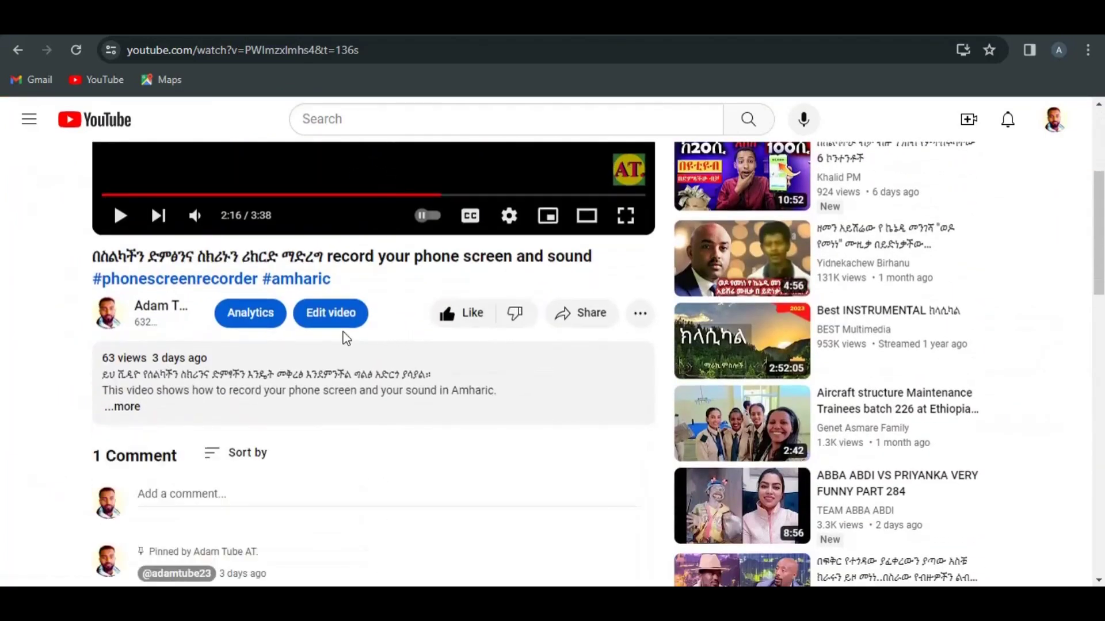
pyautogui.click(331, 317)
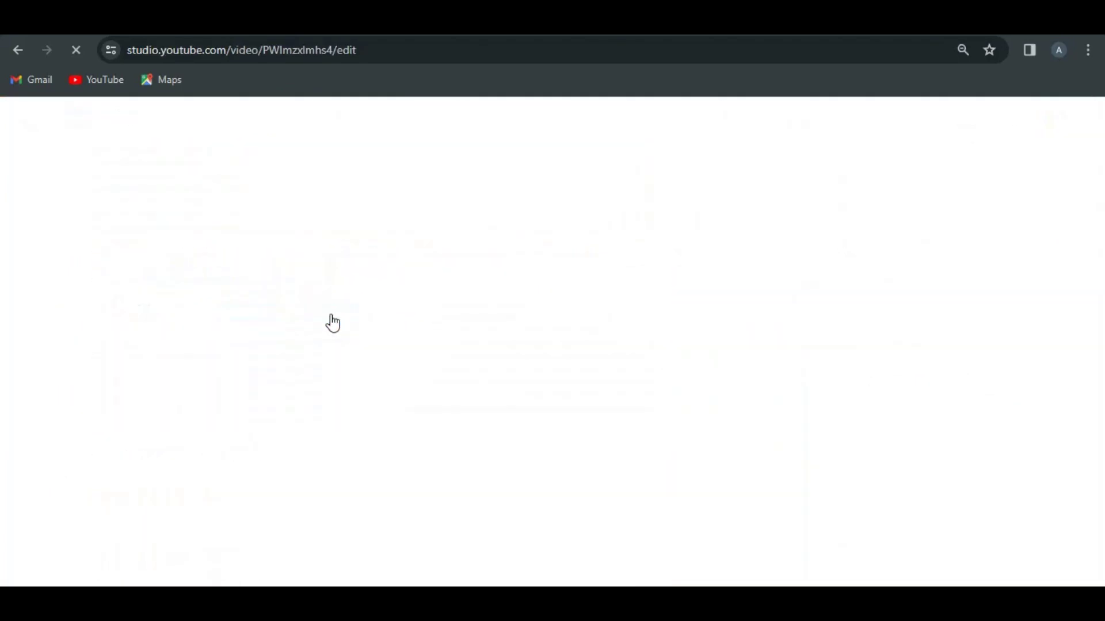
pyautogui.scroll(-8, 340, 319)
pyautogui.scroll(1, 345, 316)
pyautogui.click(380, 345)
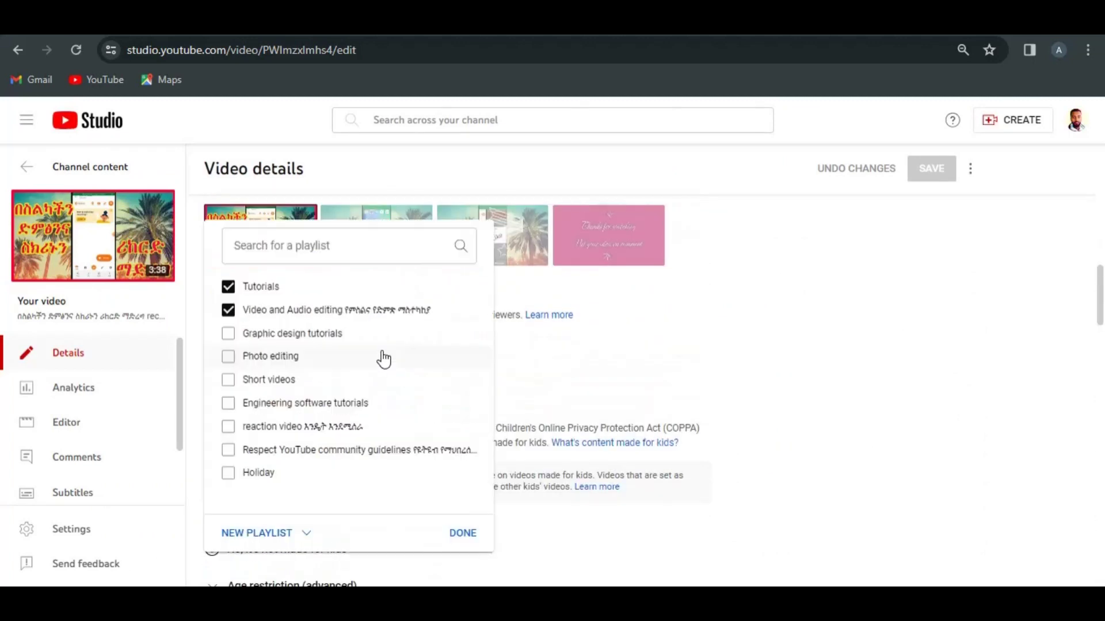
pyautogui.click(259, 547)
# Step: Look over the new playlist's Title, Description and Public visibility, then cancel it
pyautogui.click(285, 483)
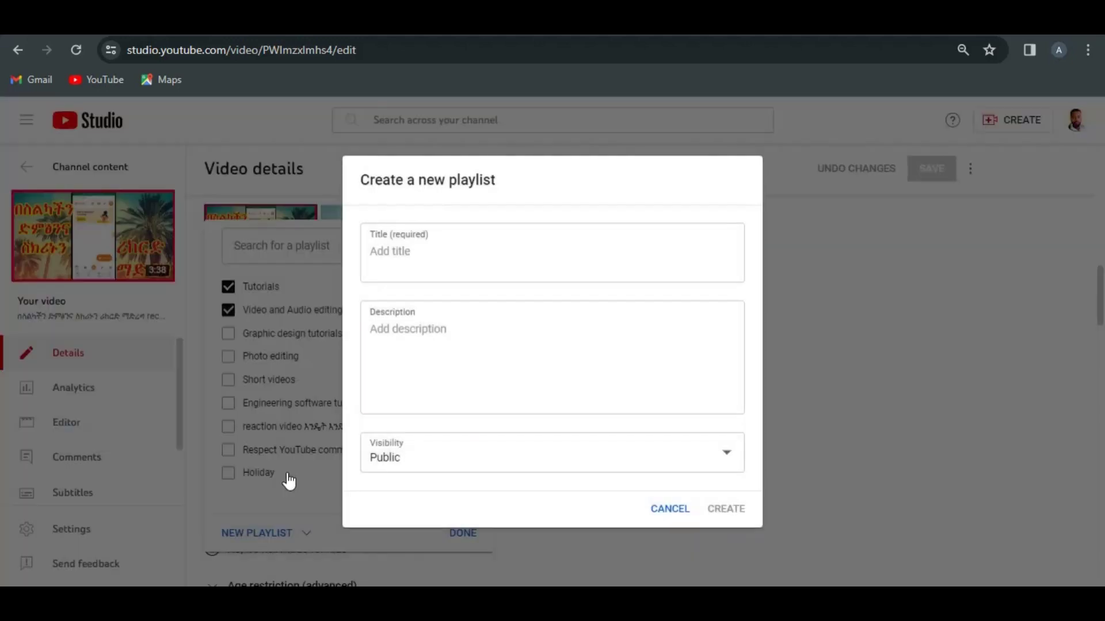
pyautogui.click(439, 261)
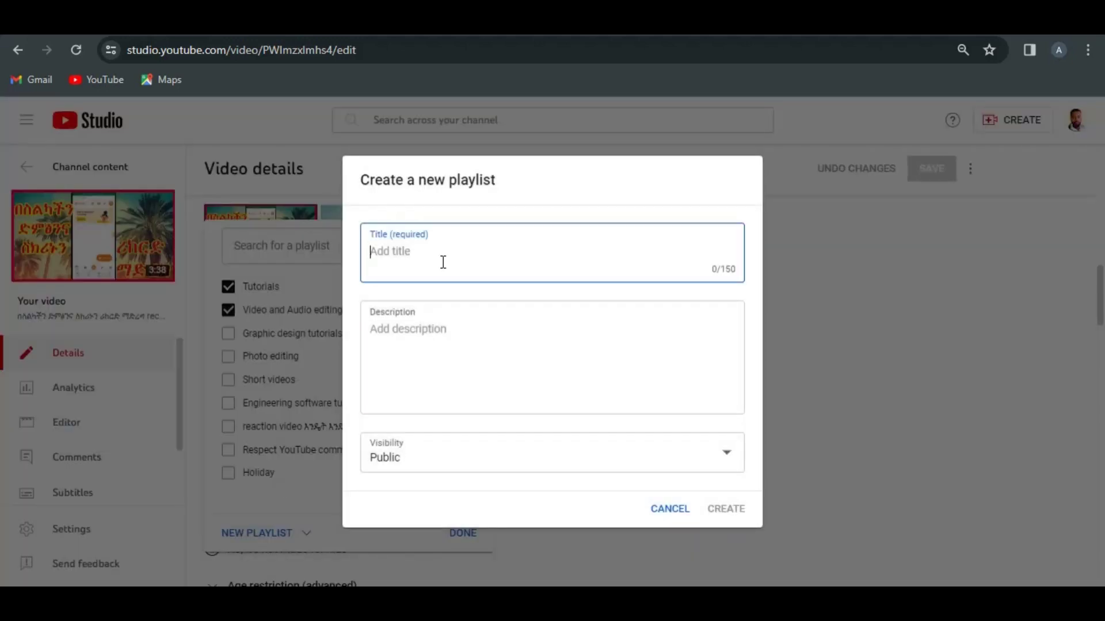
pyautogui.click(464, 340)
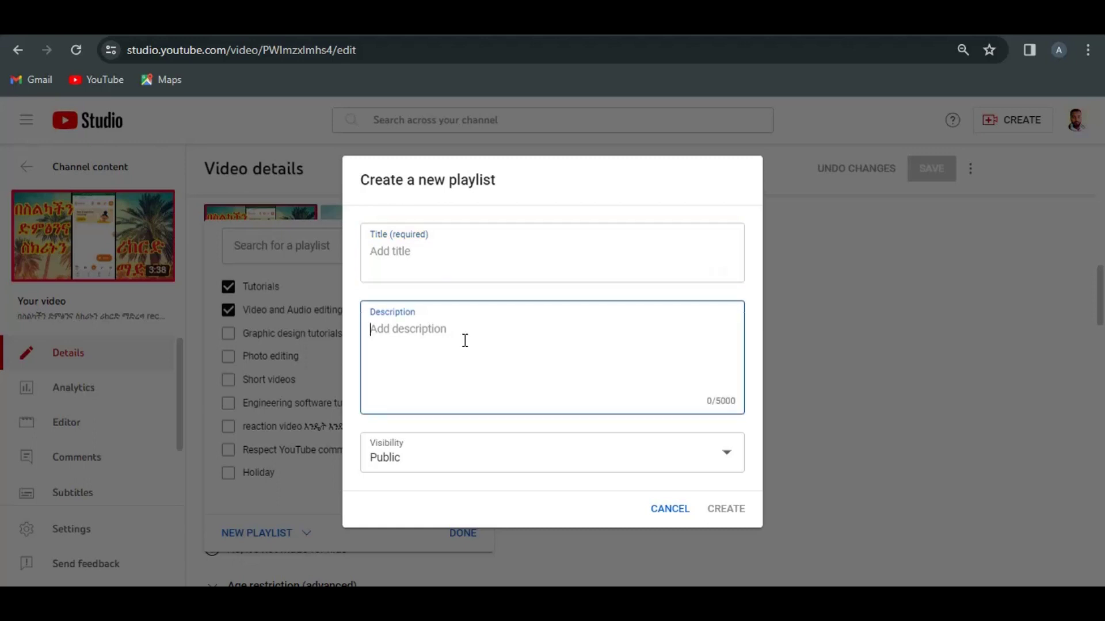
pyautogui.click(488, 463)
pyautogui.click(540, 365)
pyautogui.click(676, 509)
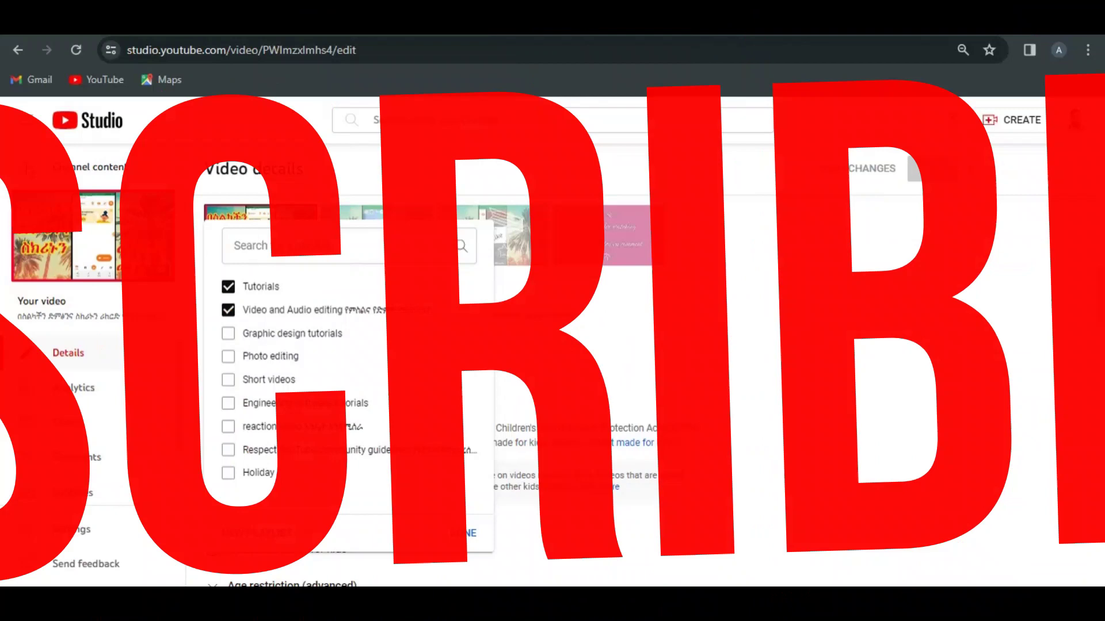
# Step: Keep Tutorials and Video and Audio editing checked, then return to the channel's playlists
pyautogui.click(467, 534)
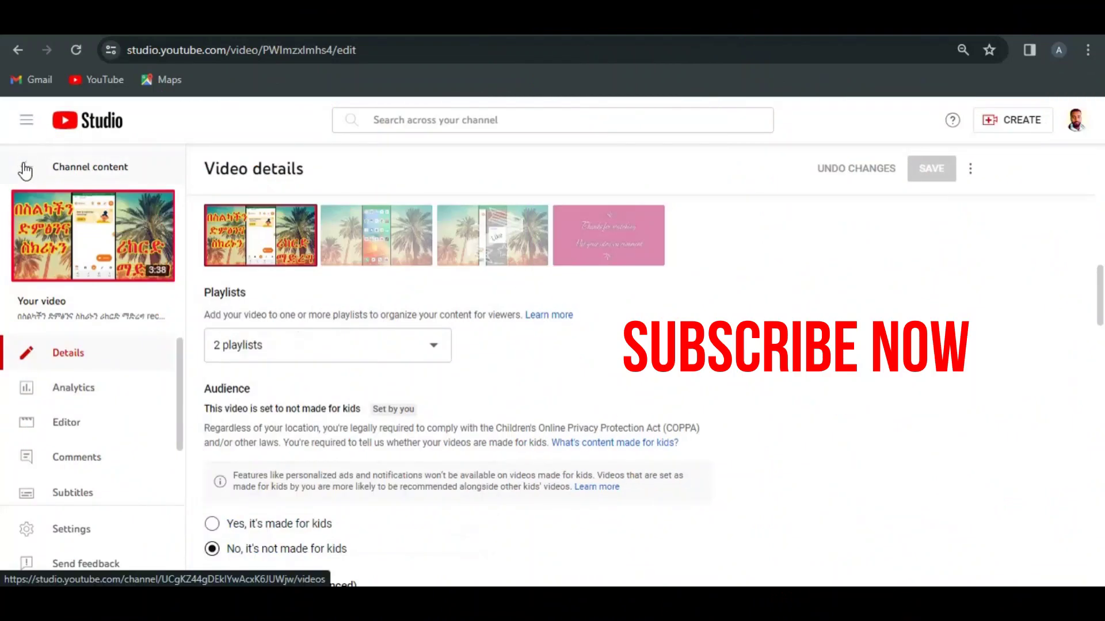
pyautogui.click(20, 161)
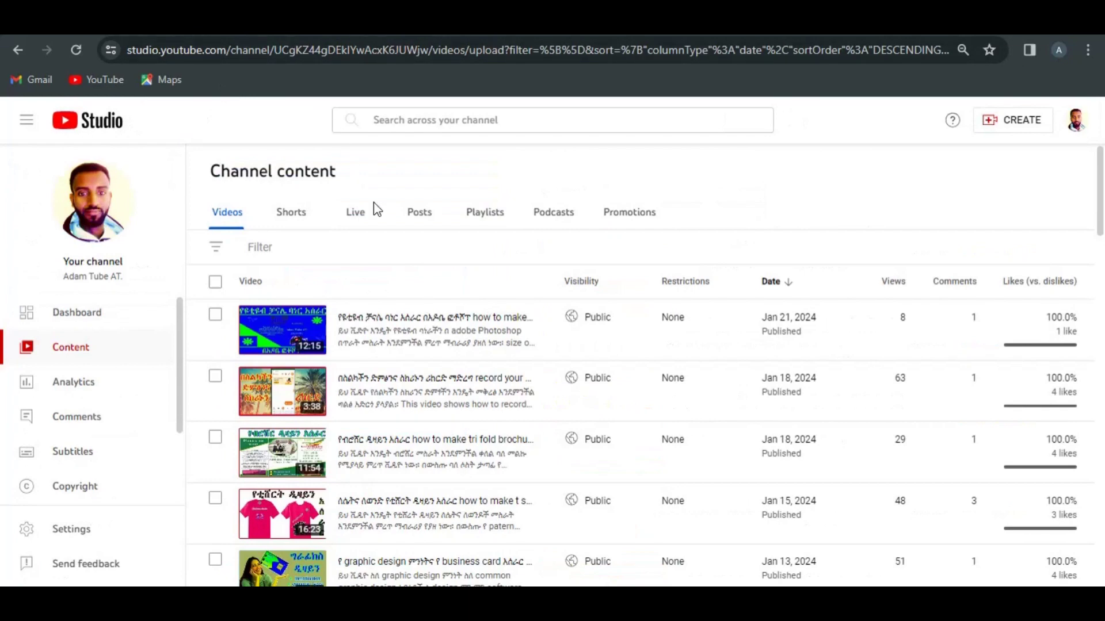
pyautogui.click(485, 214)
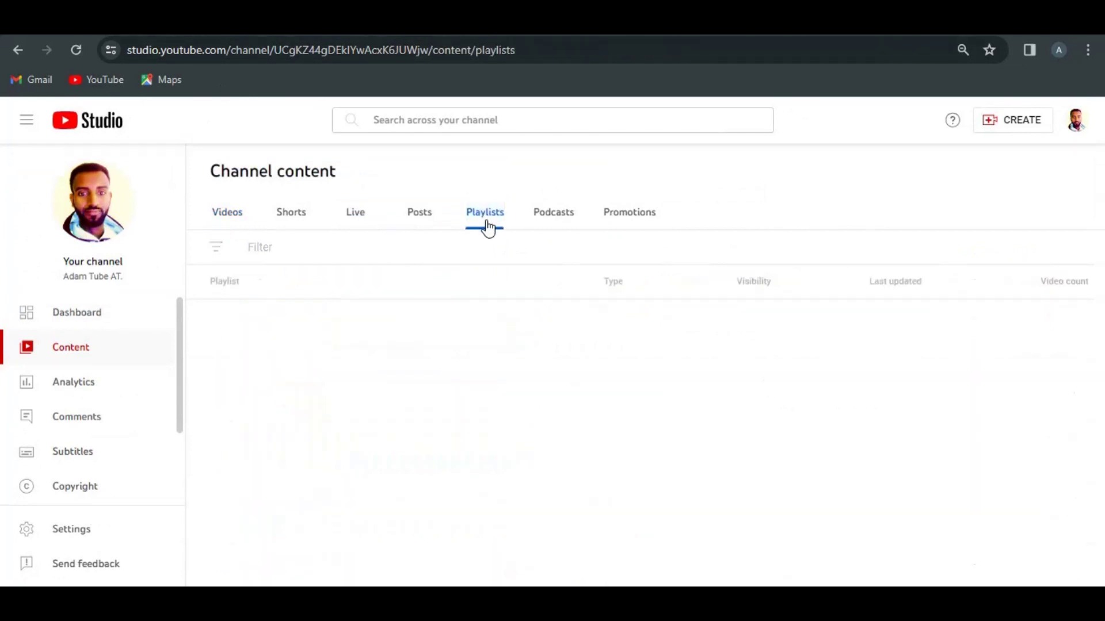
pyautogui.scroll(-3, 426, 287)
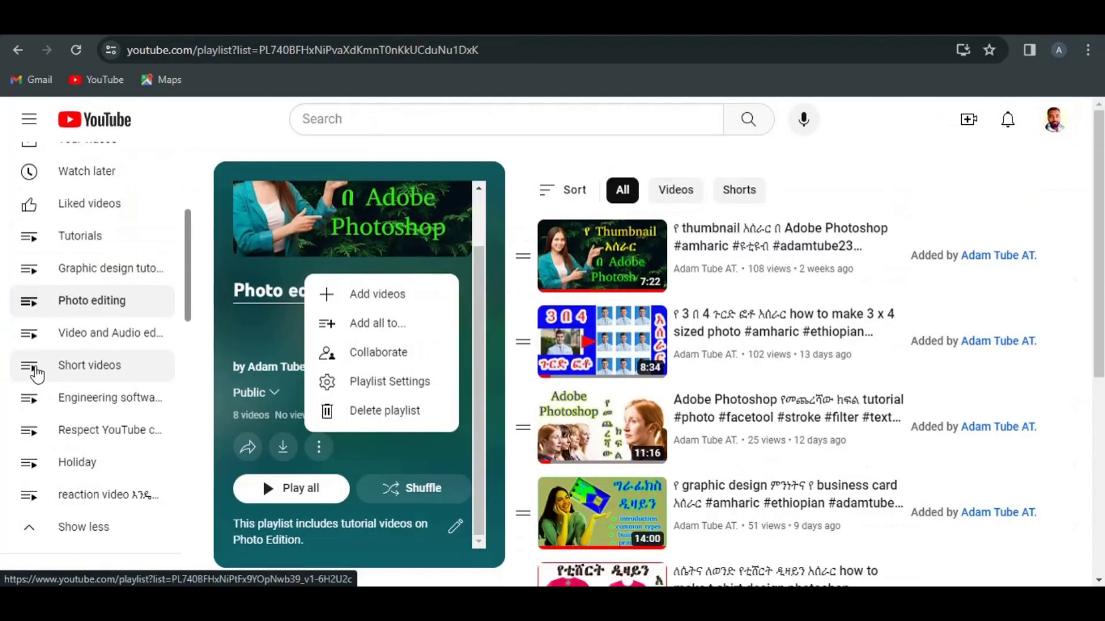
# Step: Open the Short videos playlist and toggle its Videos and Shorts filters, ending on Videos
pyautogui.click(31, 366)
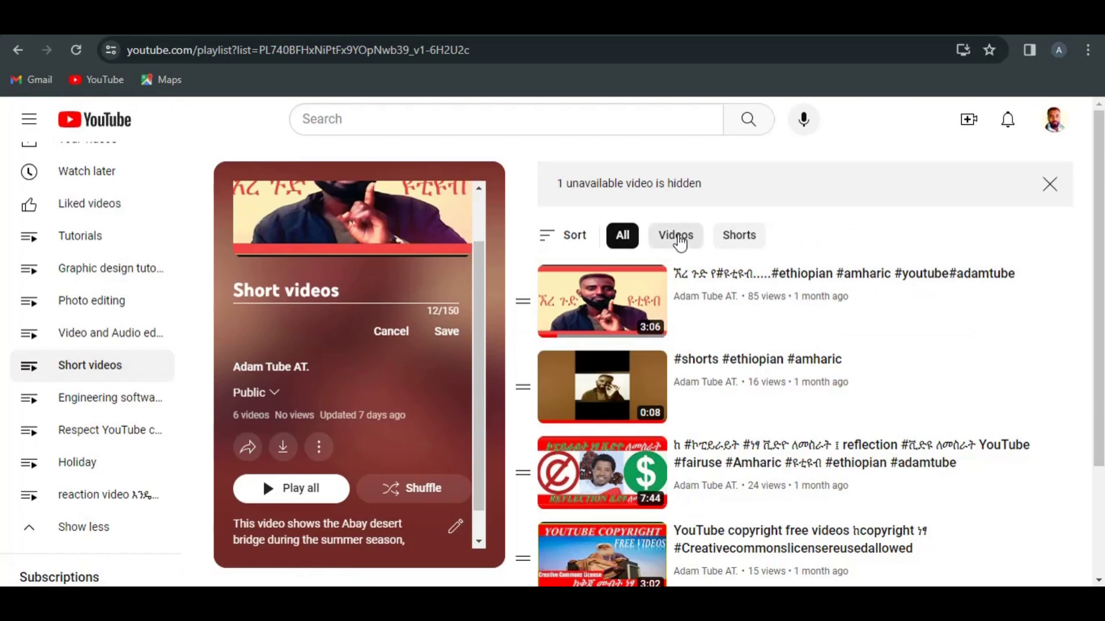
pyautogui.click(677, 236)
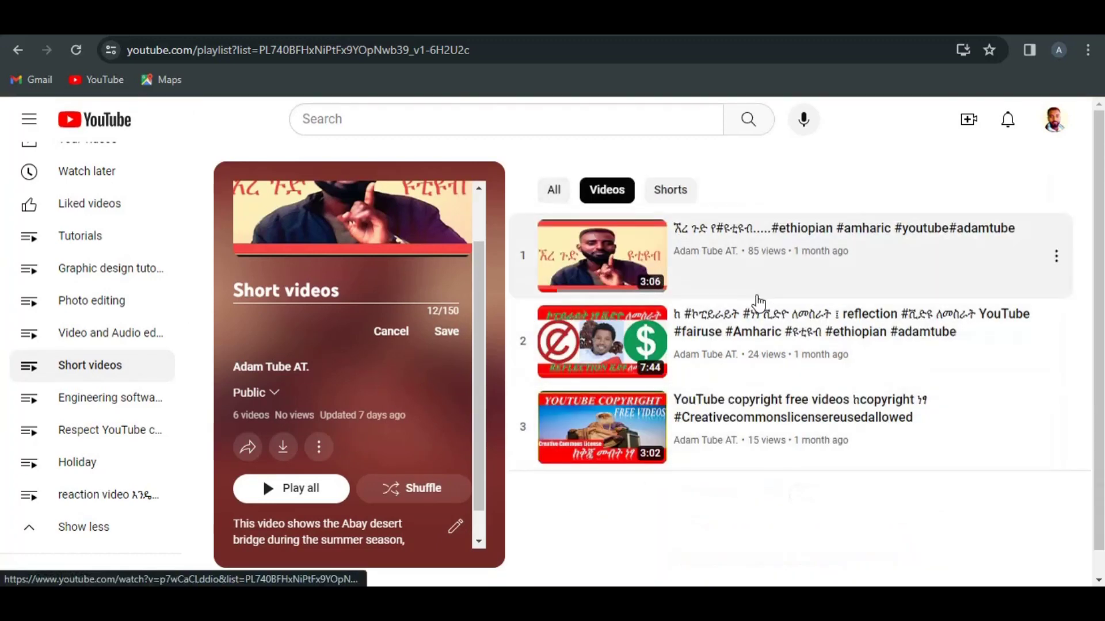
pyautogui.click(673, 195)
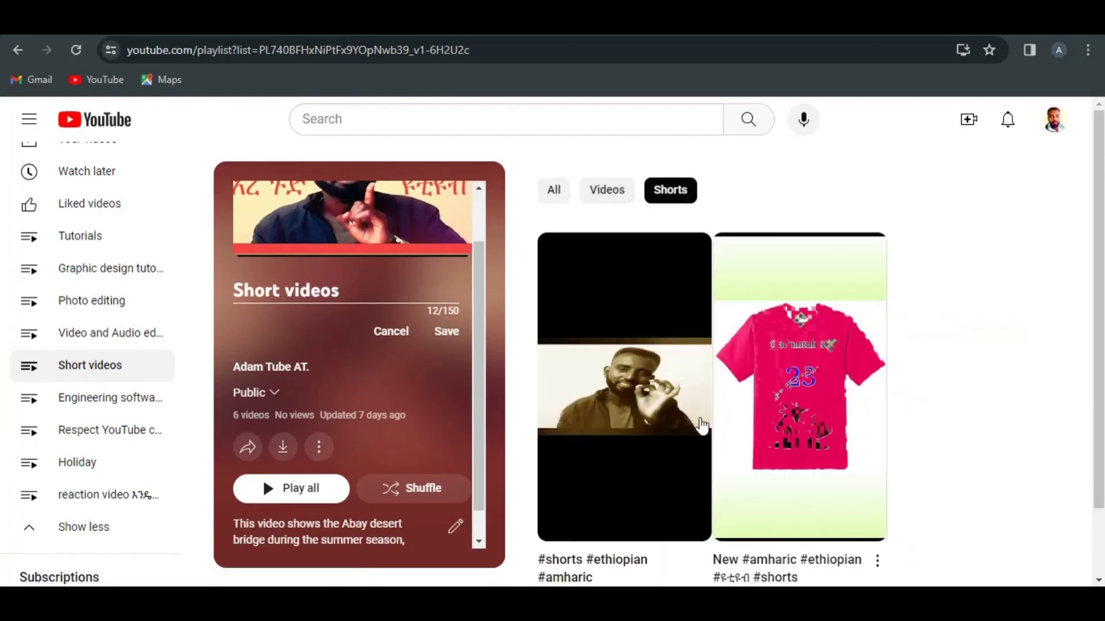
pyautogui.click(609, 202)
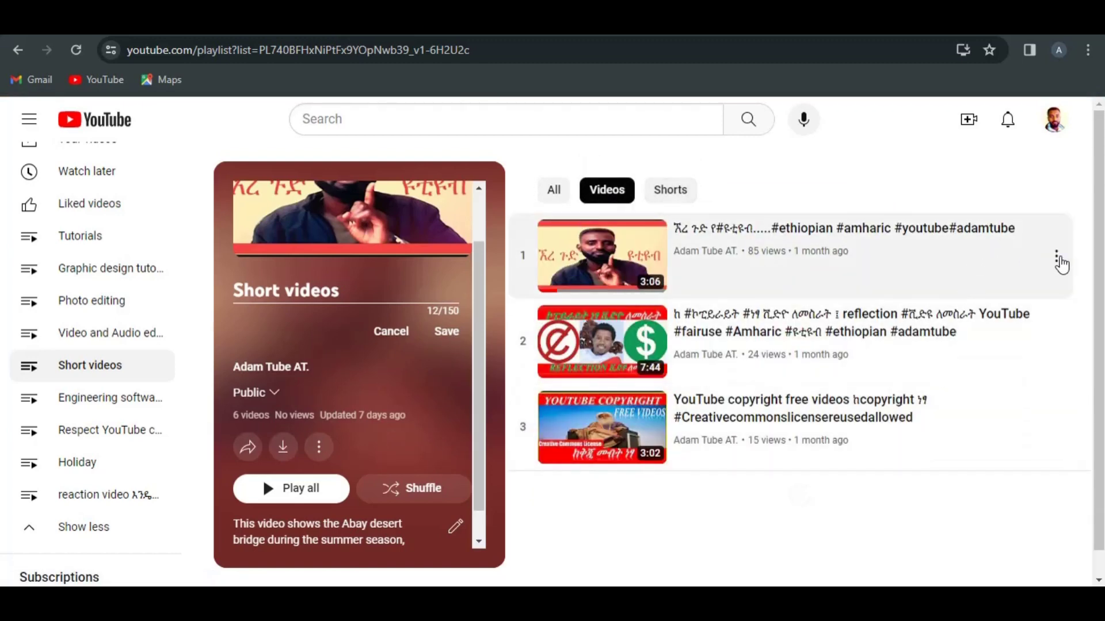
# Step: Remove the regular videos from Short videos via their menus, then filter to Shorts
pyautogui.click(1058, 260)
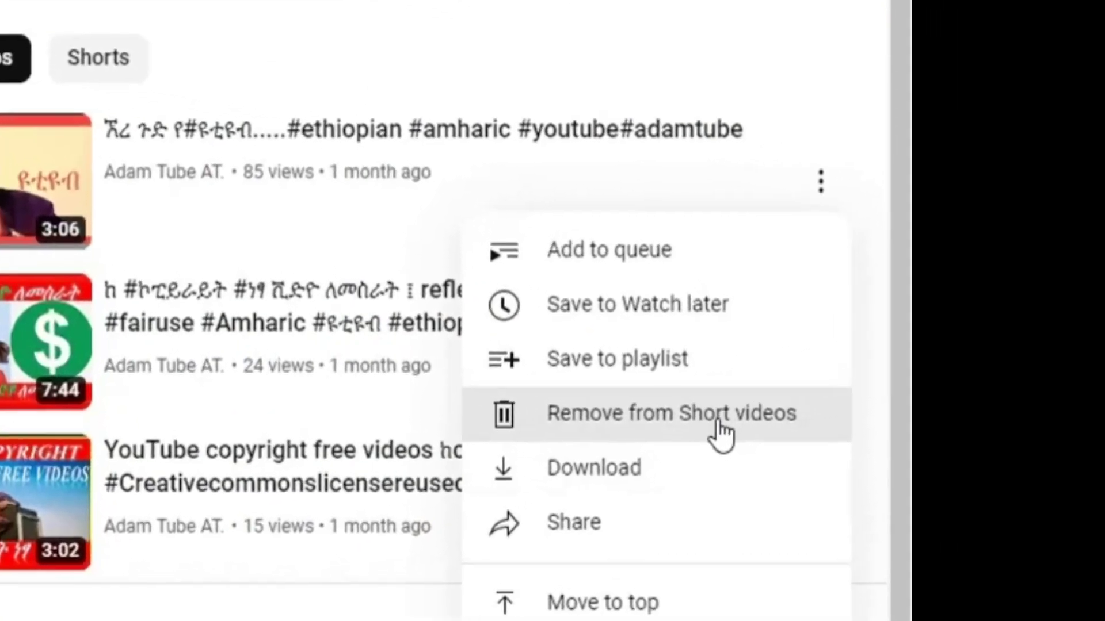
pyautogui.click(718, 425)
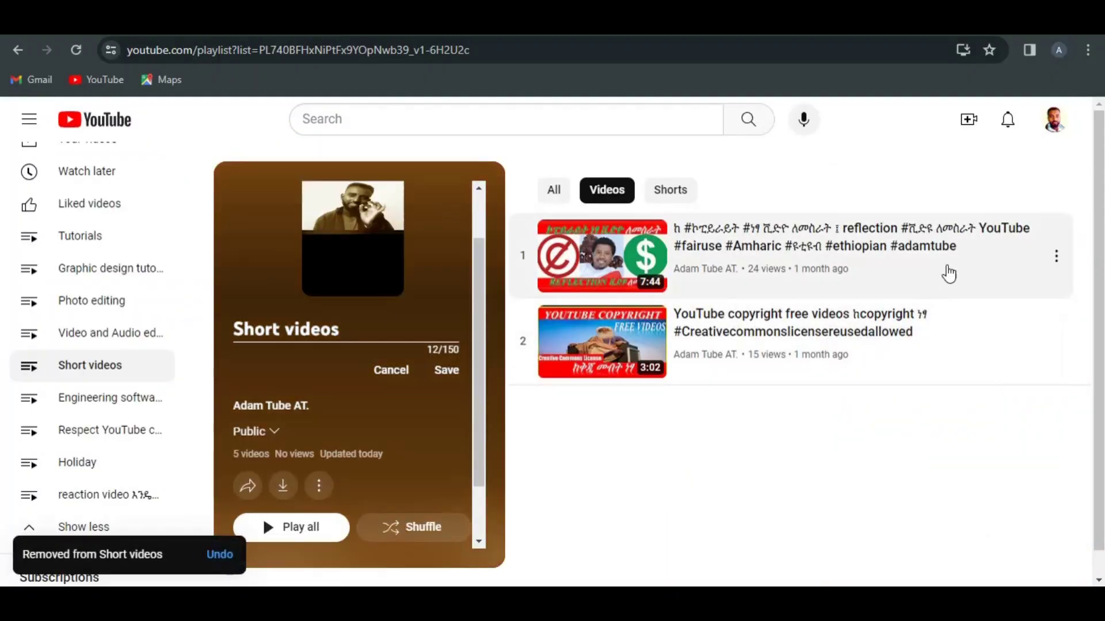
pyautogui.click(1058, 260)
pyautogui.click(1043, 382)
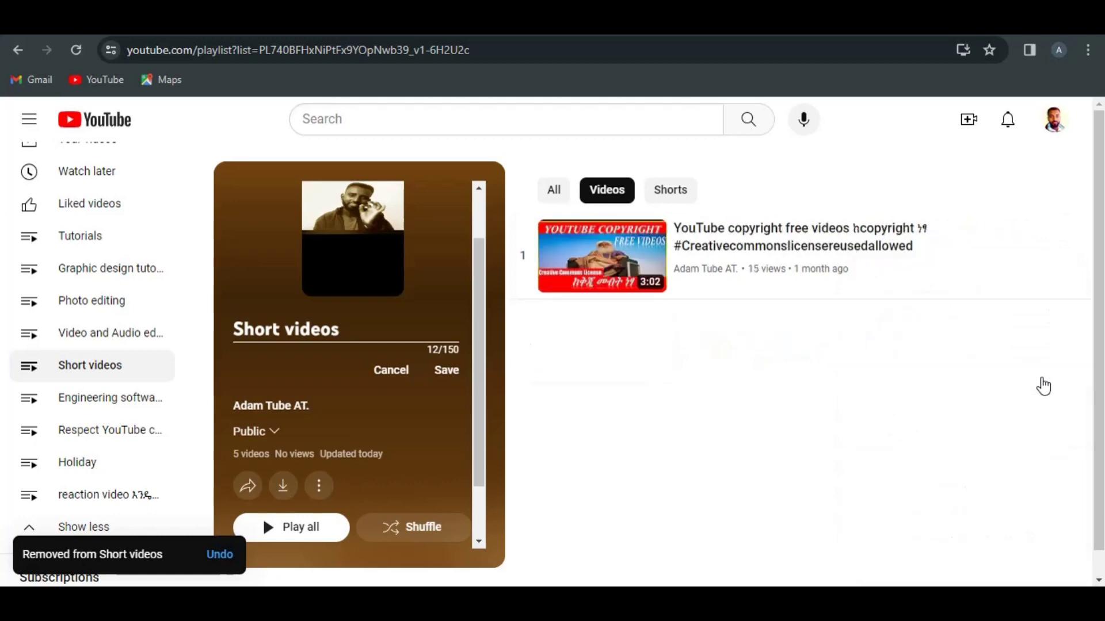
pyautogui.click(1057, 256)
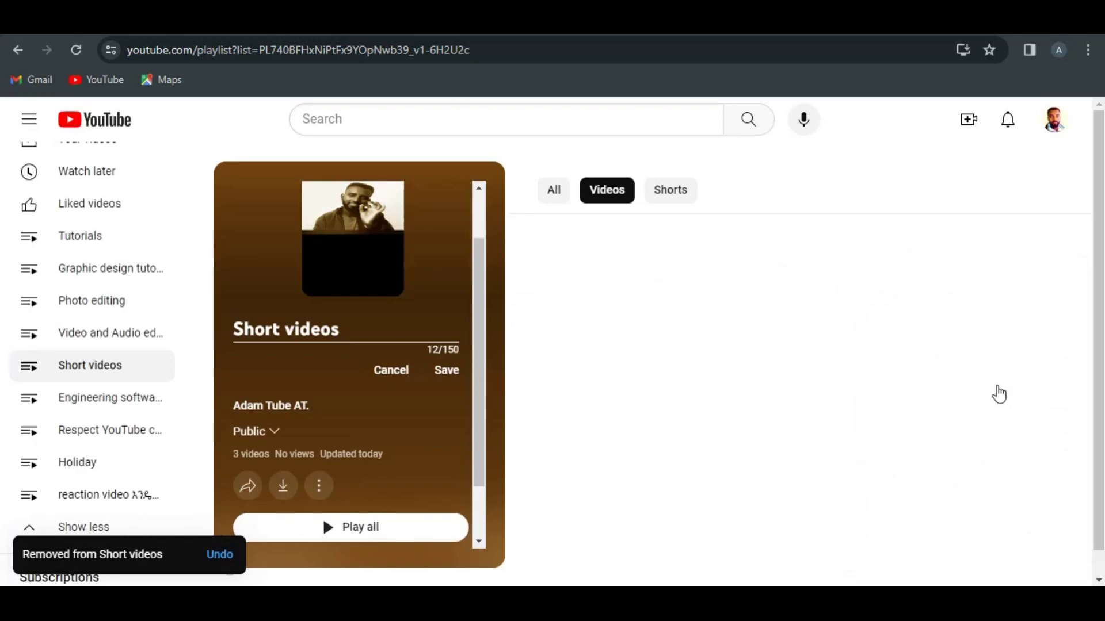
pyautogui.click(675, 198)
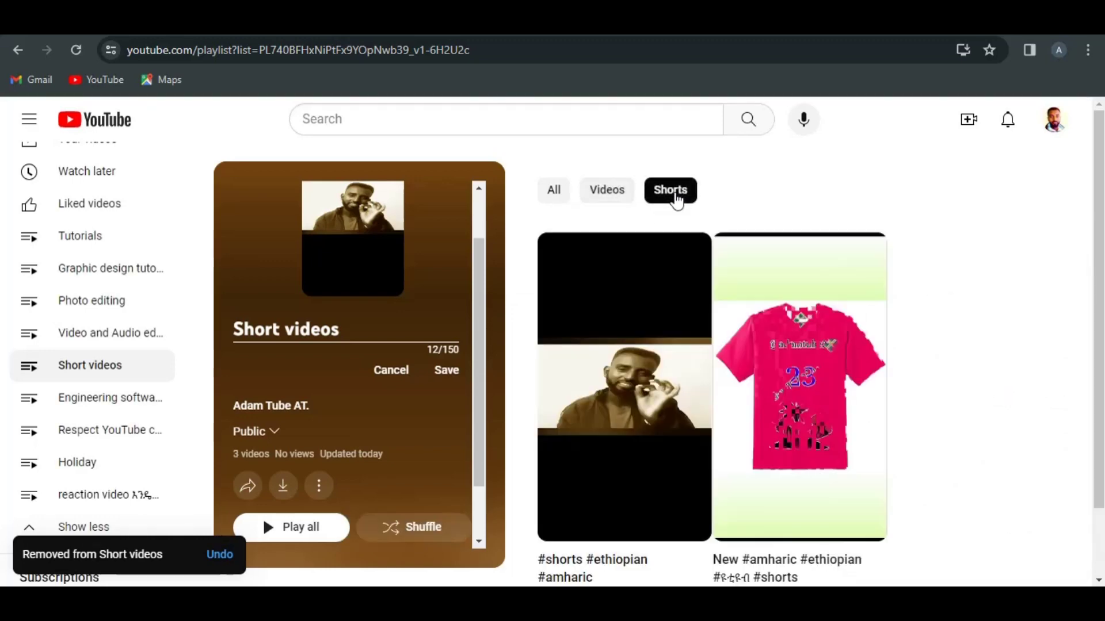
pyautogui.scroll(-1, 806, 346)
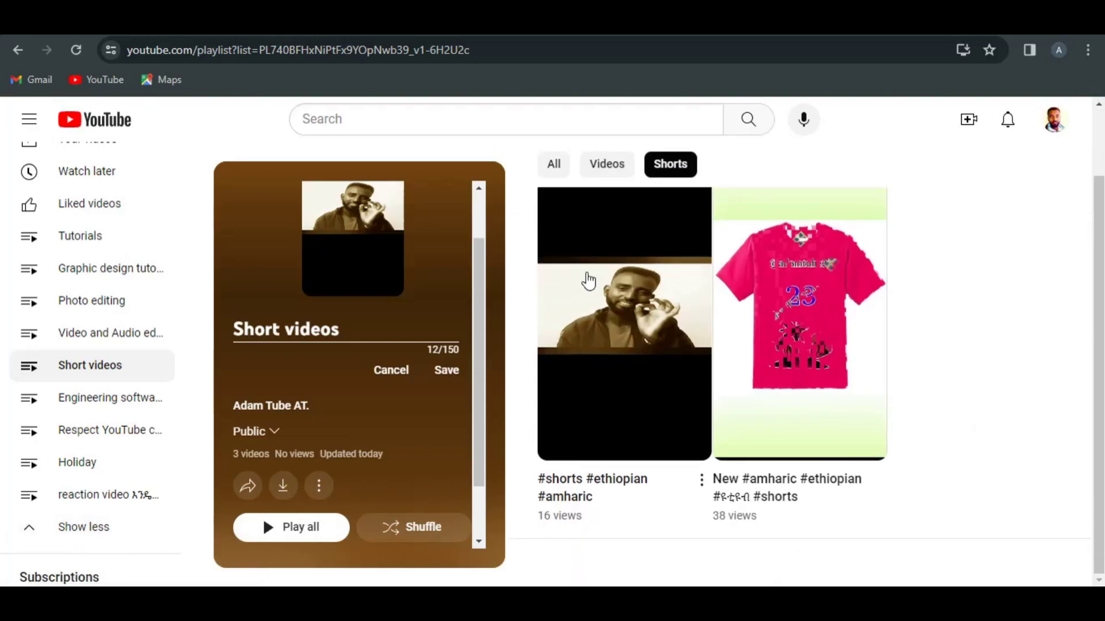
pyautogui.click(319, 487)
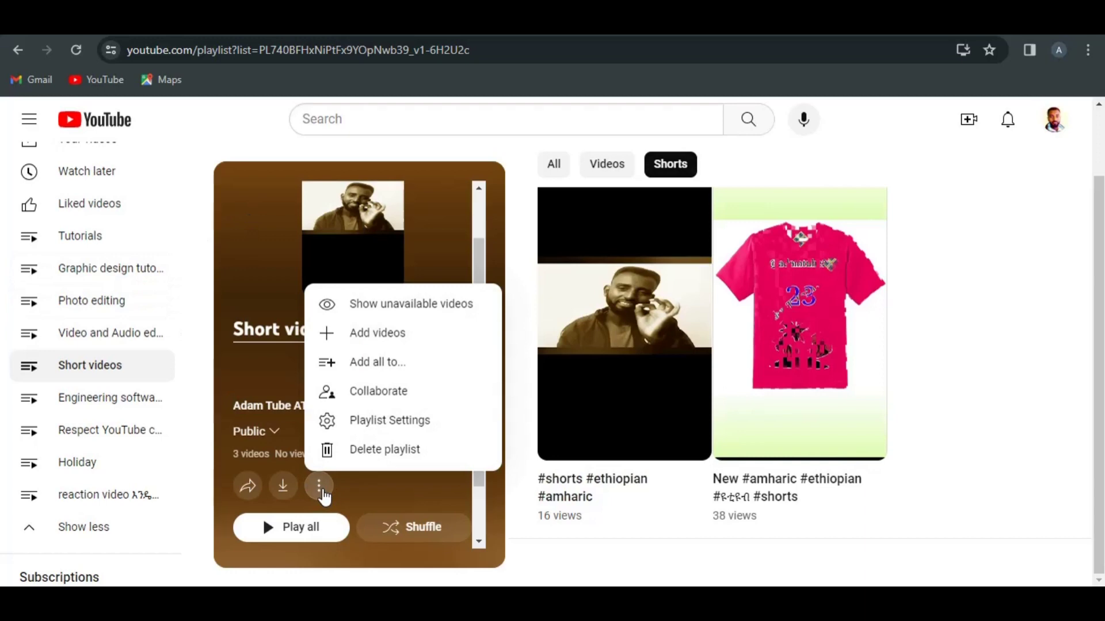
pyautogui.click(983, 361)
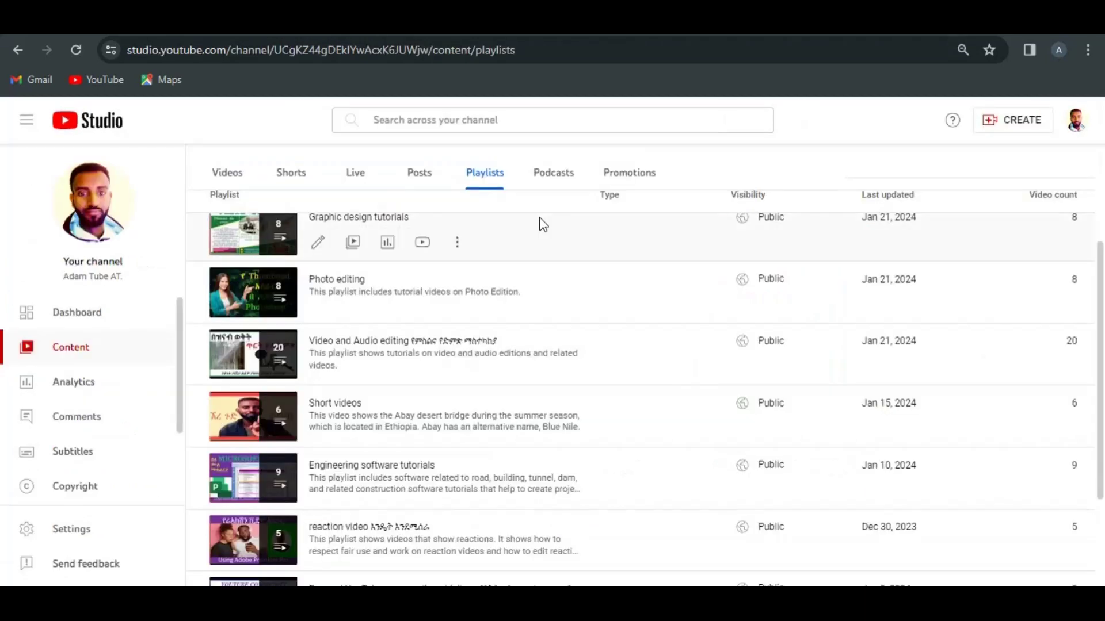
pyautogui.scroll(3, 535, 219)
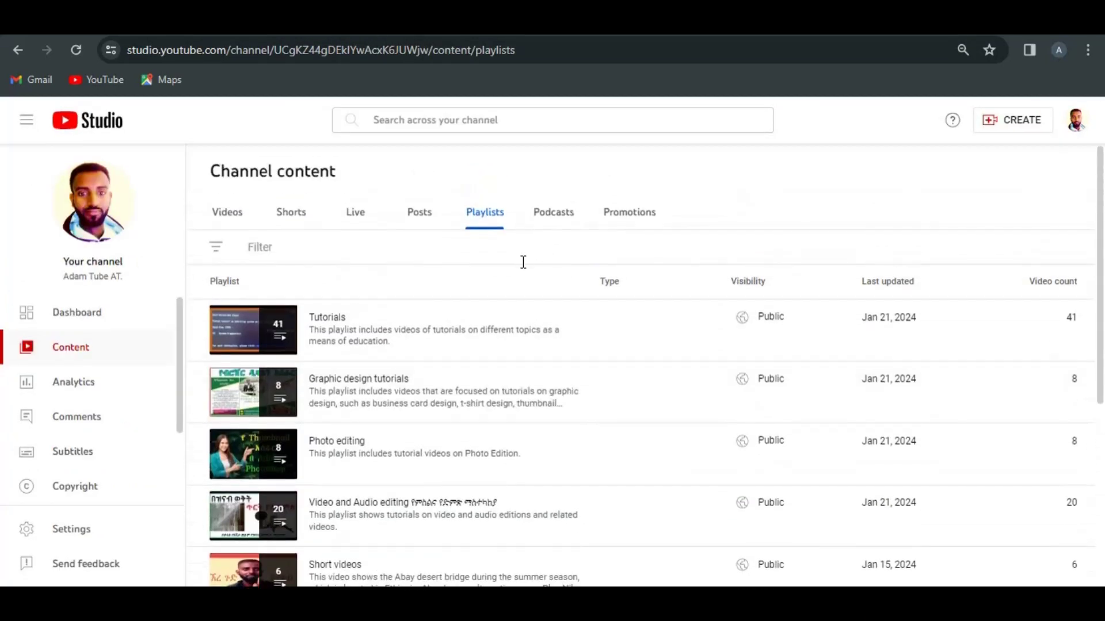